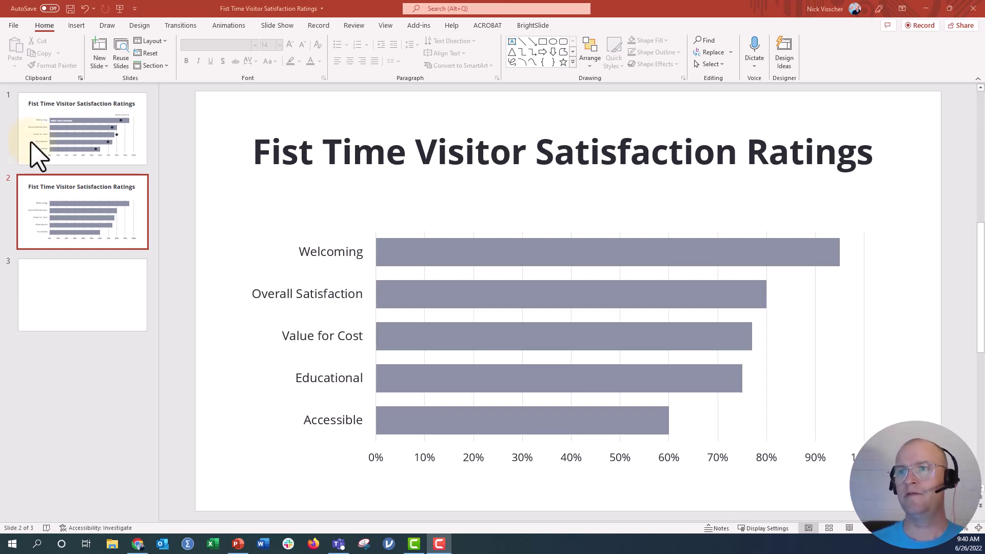
Step: Compare the finished example chart on slide 1 with slide 2's plain bar chart
{"action": "left_click", "coordinate": [115, 150]}
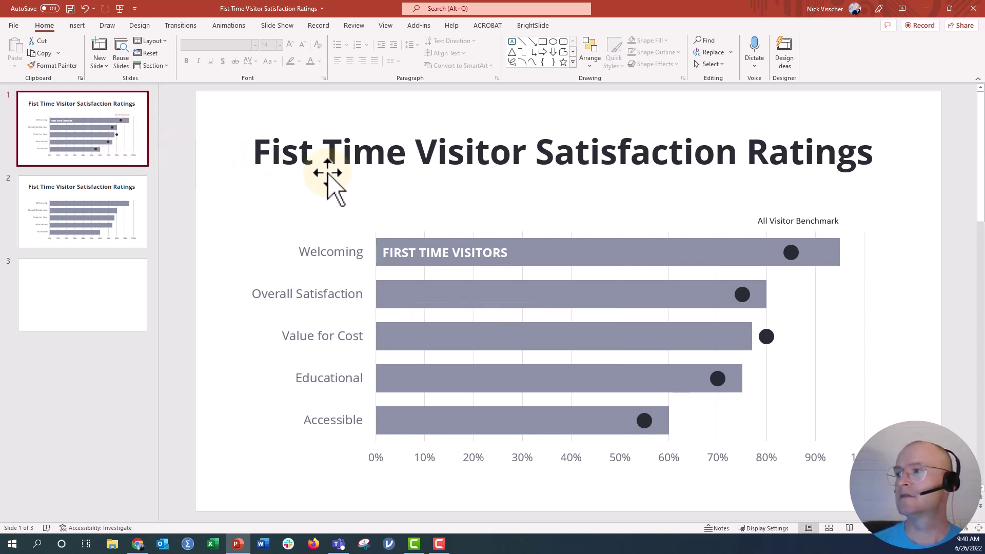
{"action": "left_click", "coordinate": [792, 254]}
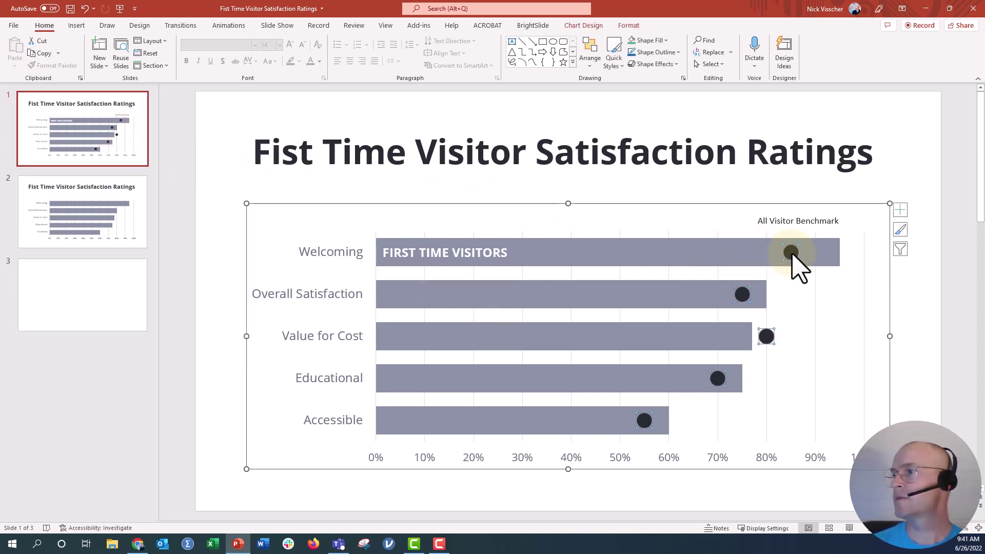
{"action": "left_click", "coordinate": [771, 223]}
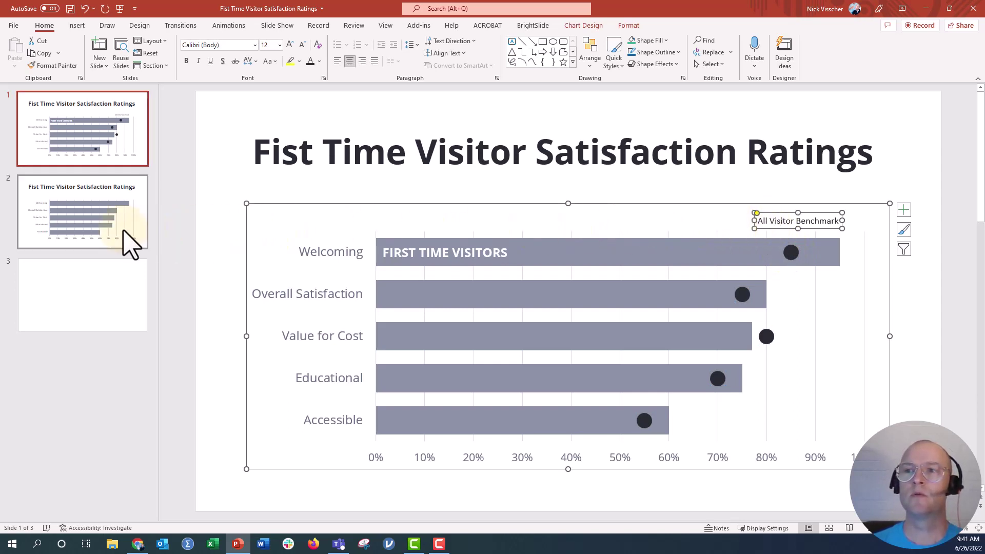
{"action": "left_click", "coordinate": [139, 244]}
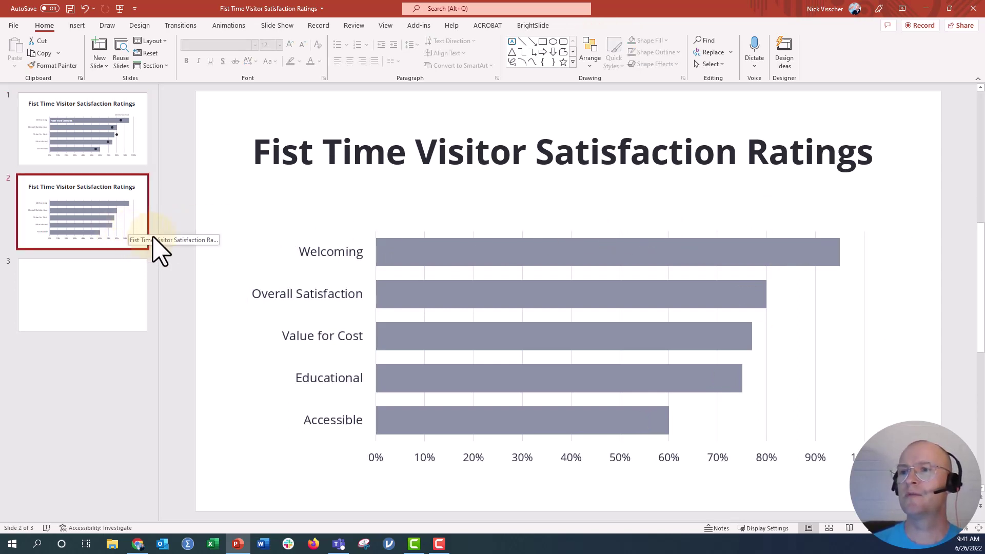
{"action": "left_click", "coordinate": [145, 239]}
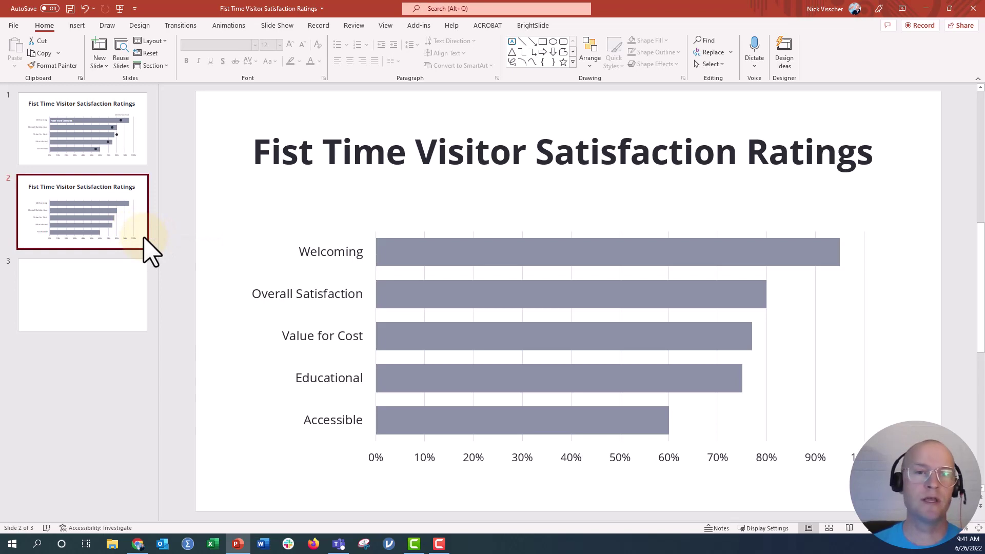
Step: Open the rating bars' chart data and enlarge the datasheet window
{"action": "left_click", "coordinate": [424, 253]}
{"action": "left_click", "coordinate": [404, 252]}
{"action": "right_click", "coordinate": [404, 253]}
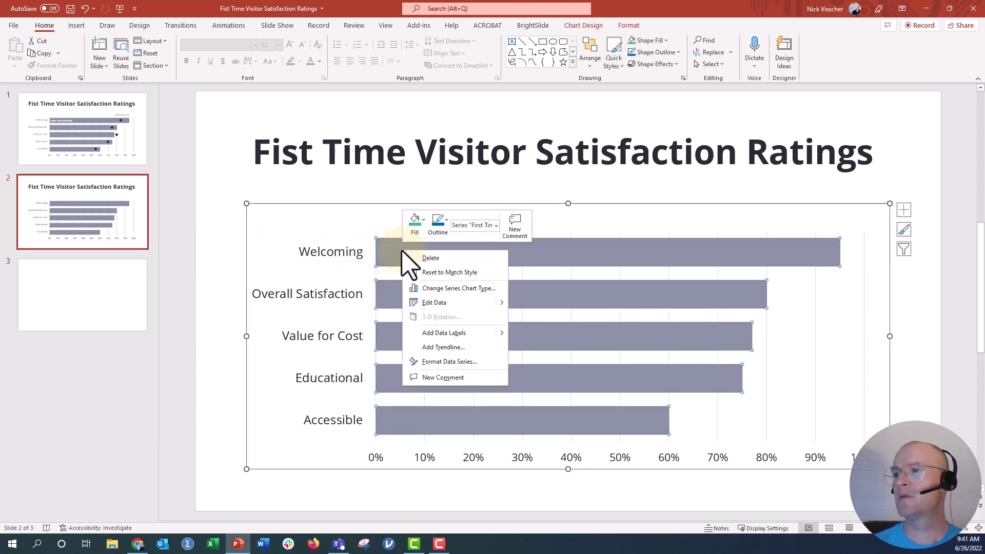
{"action": "left_click", "coordinate": [415, 305]}
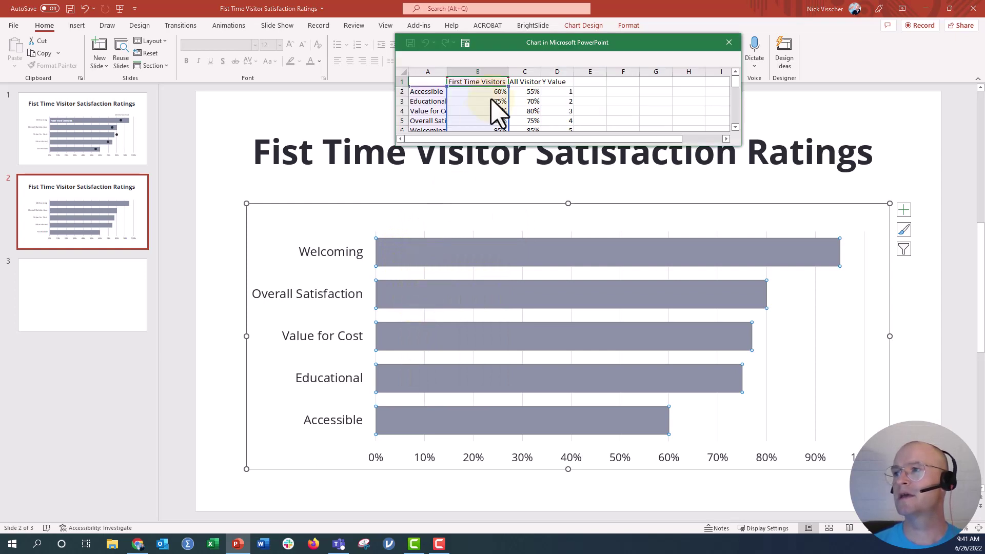
{"action": "left_click_drag", "start_coordinate": [515, 48], "coordinate": [281, 62]}
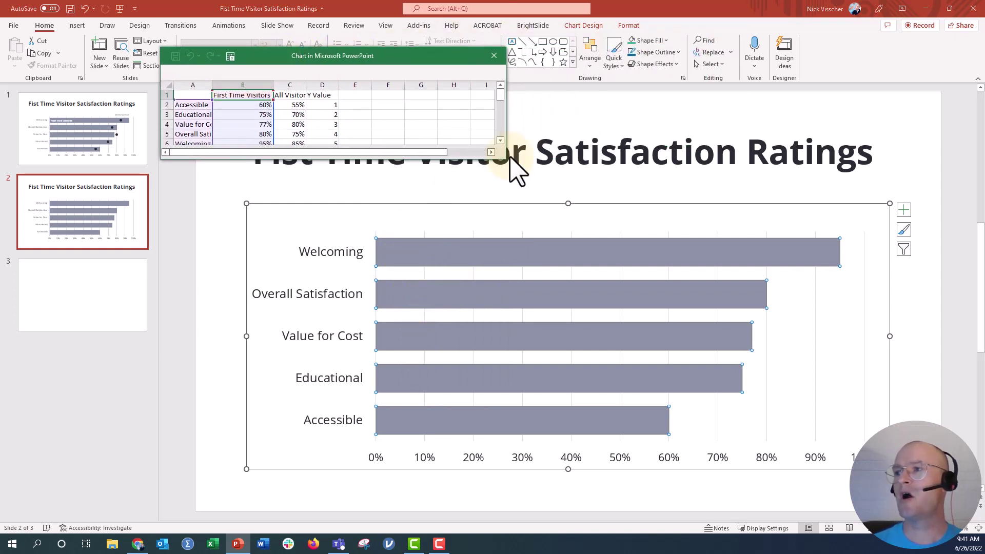
{"action": "left_click_drag", "start_coordinate": [510, 156], "coordinate": [513, 203]}
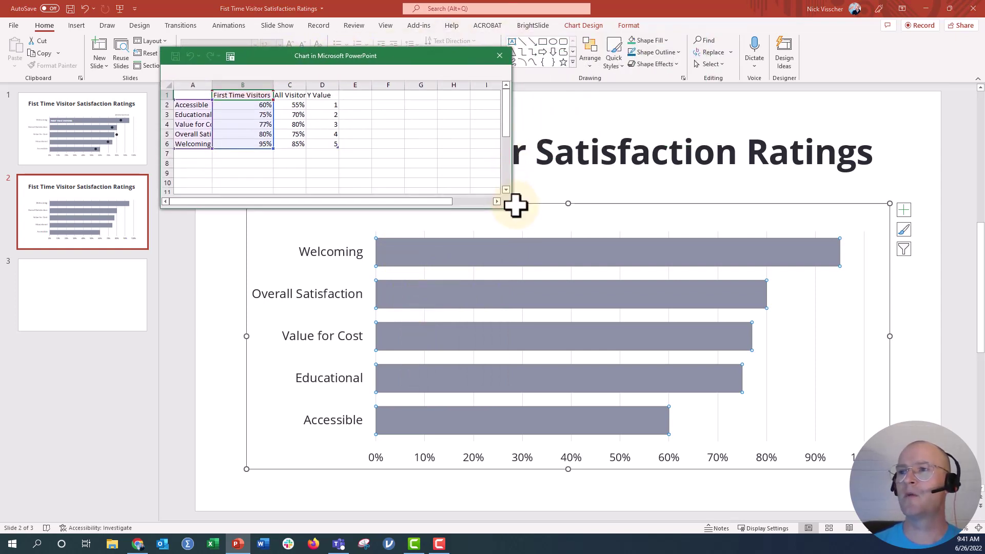
Step: Widen column C (All Visitor Benchmark) and column D (Y Value) to show their contents
{"action": "left_click_drag", "start_coordinate": [306, 85], "coordinate": [342, 84]}
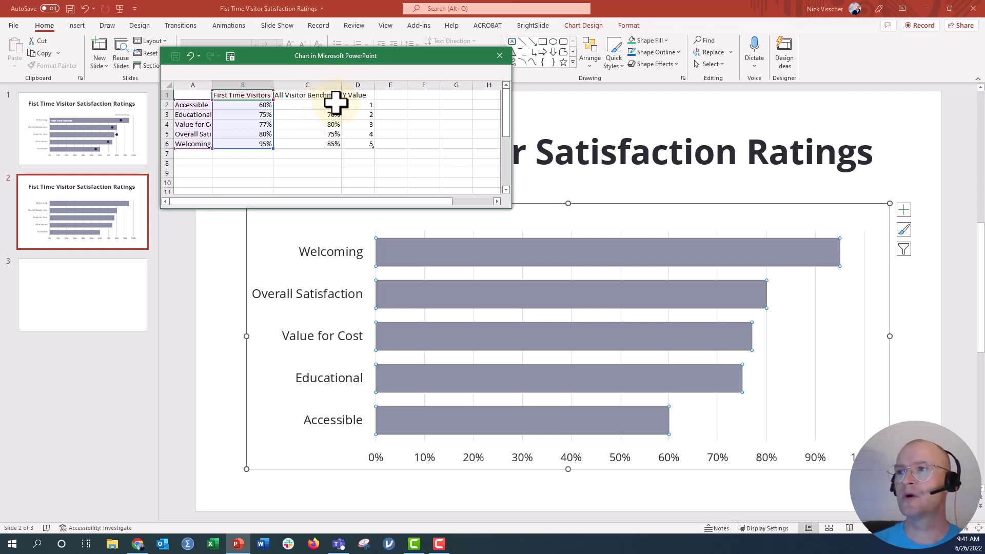
{"action": "left_click_drag", "start_coordinate": [374, 85], "coordinate": [380, 85]}
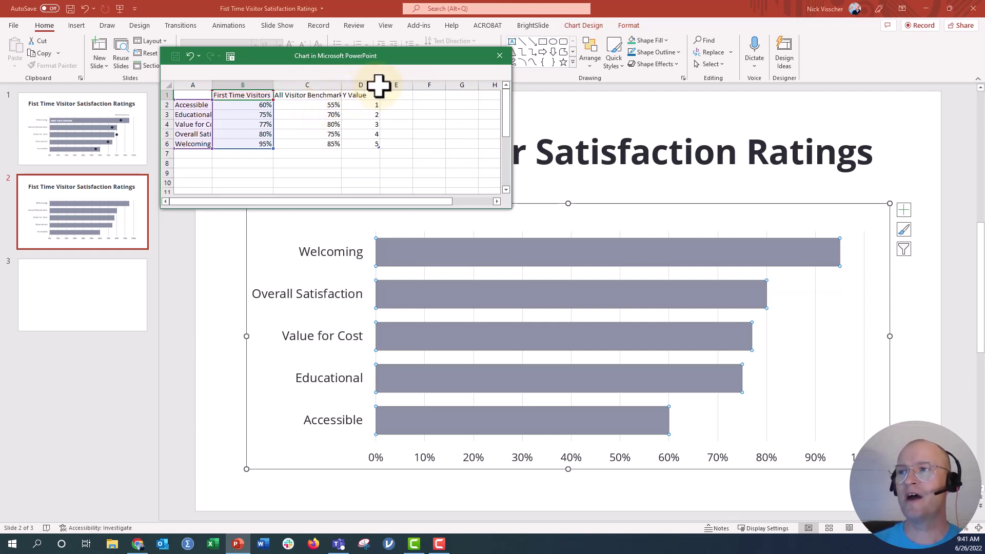
{"action": "left_click", "coordinate": [349, 105]}
{"action": "left_click", "coordinate": [350, 115]}
{"action": "left_click", "coordinate": [353, 144]}
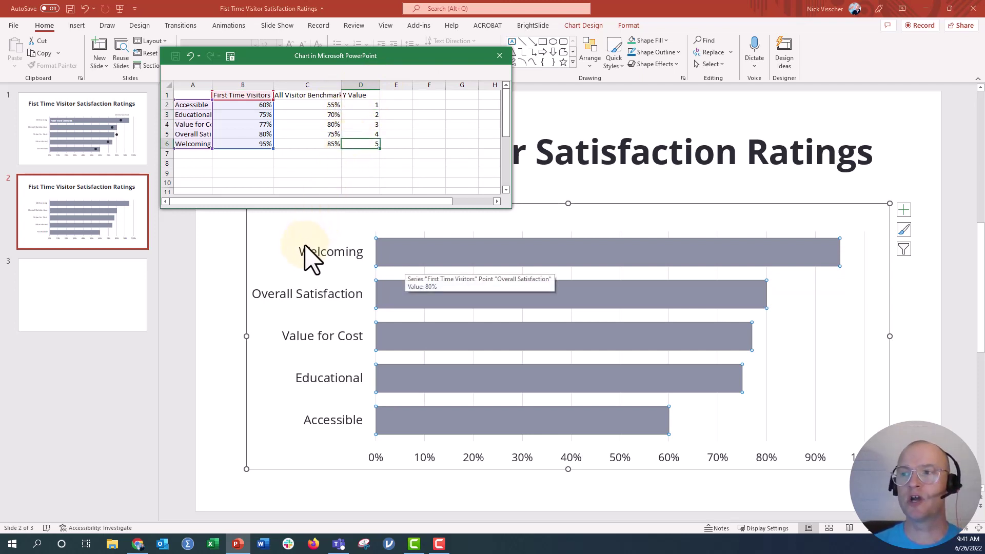
Step: Check the category labels and header cell C1, then close the chart data
{"action": "left_click", "coordinate": [309, 262]}
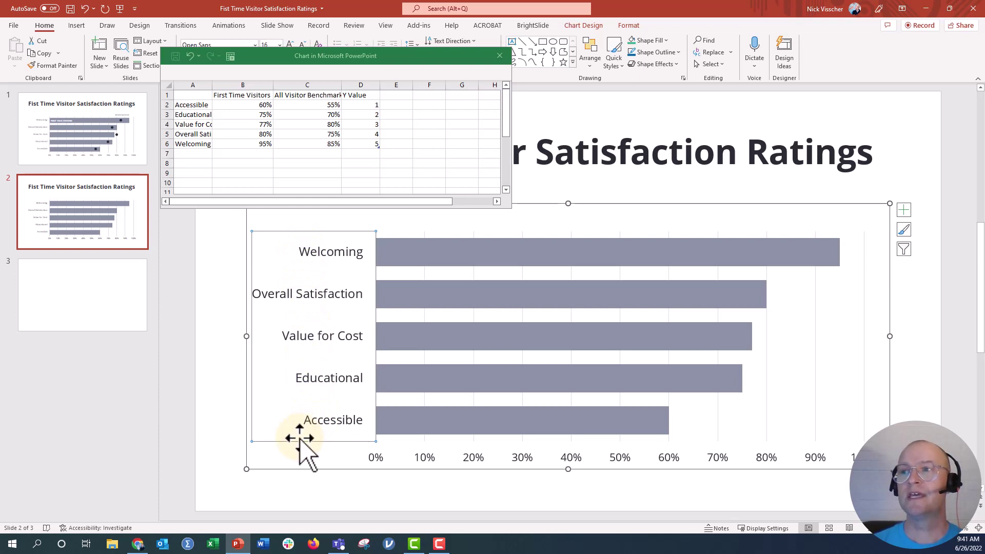
{"action": "left_click", "coordinate": [307, 96]}
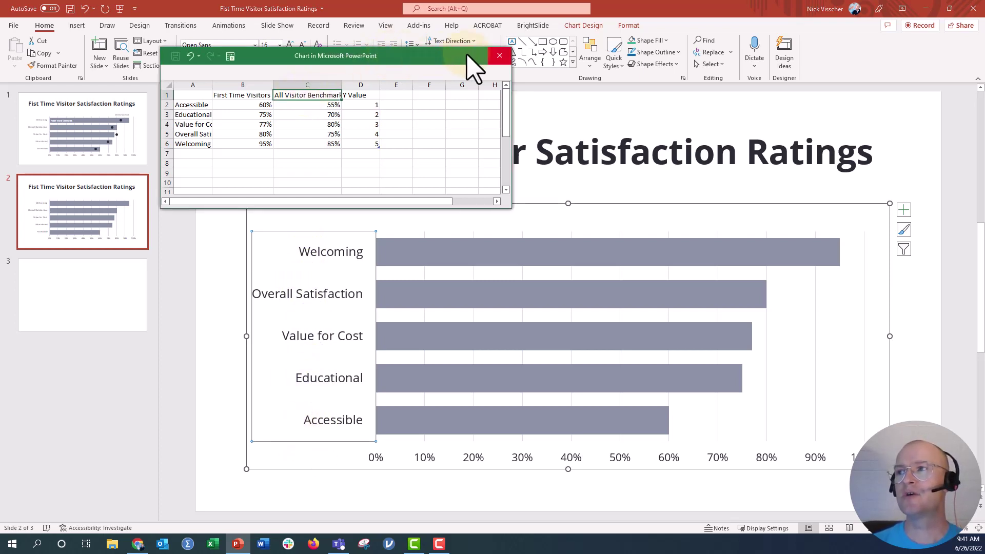
{"action": "left_click", "coordinate": [499, 56]}
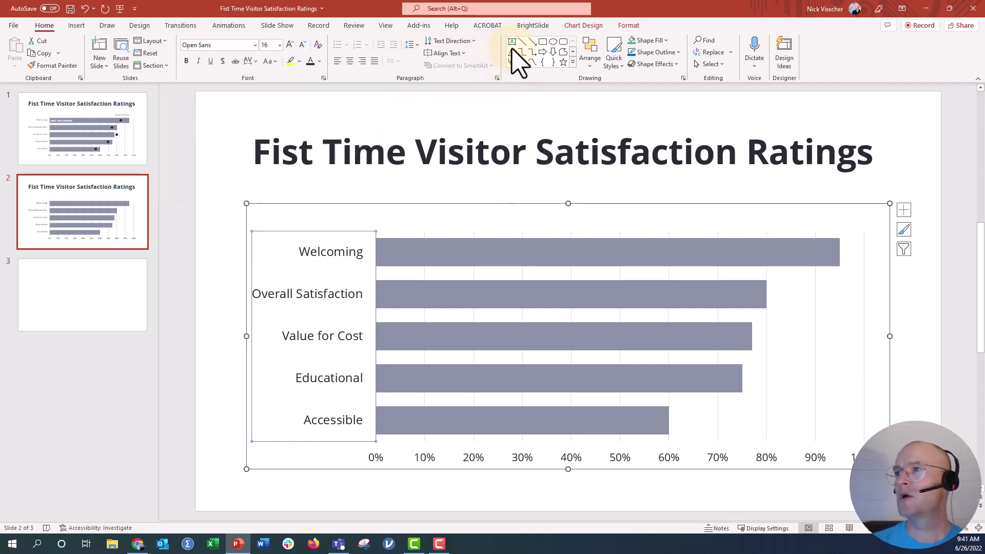
{"action": "left_click", "coordinate": [583, 26]}
Step: Add a second chart series named from C1 with values C2:C6
{"action": "left_click", "coordinate": [531, 56]}
{"action": "left_click_drag", "start_coordinate": [598, 215], "coordinate": [568, 195]}
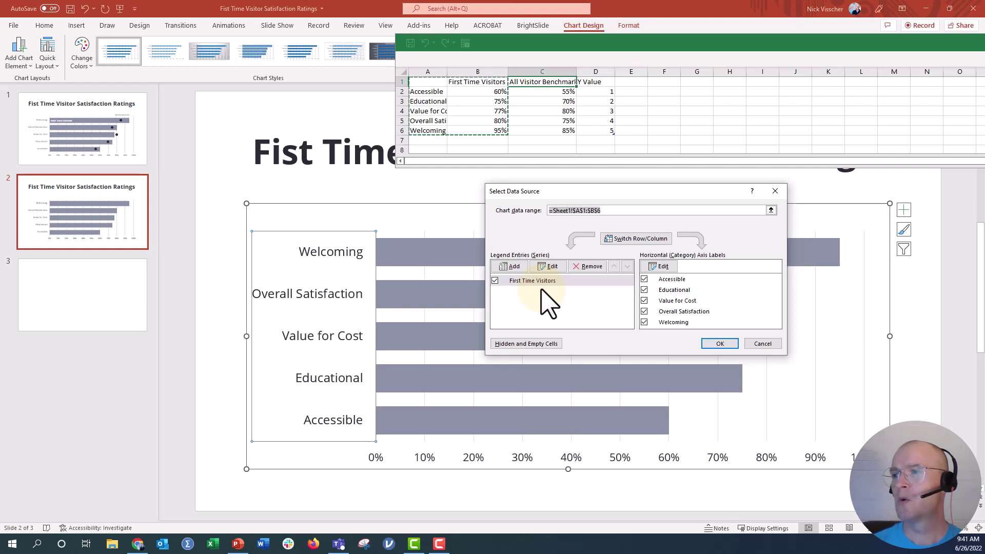
{"action": "left_click", "coordinate": [514, 267]}
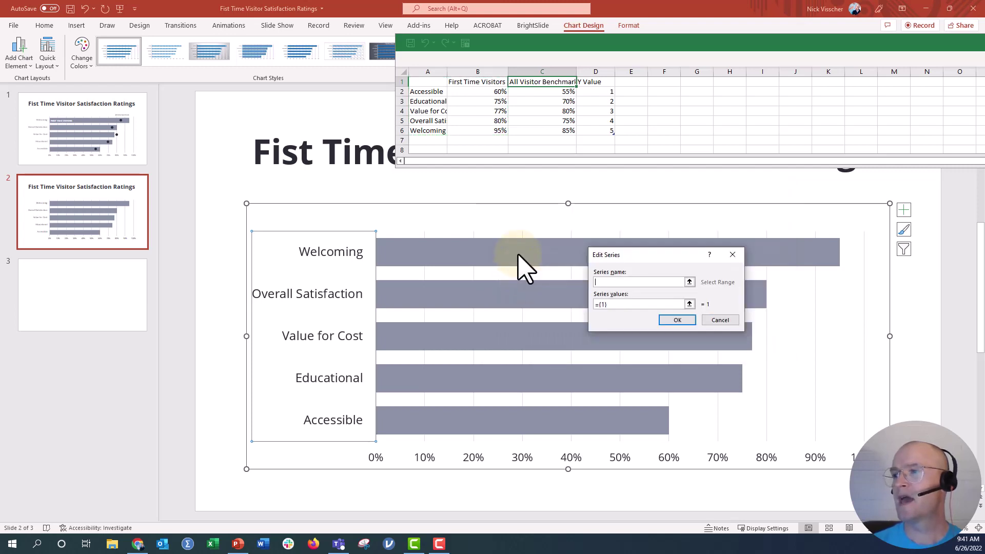
{"action": "left_click", "coordinate": [533, 84]}
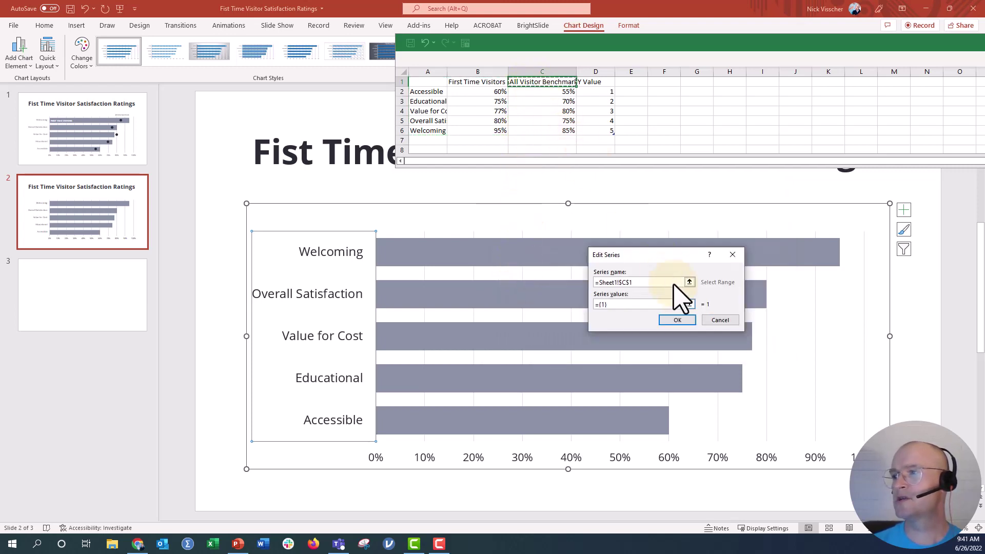
{"action": "left_click", "coordinate": [688, 304]}
{"action": "left_click_drag", "start_coordinate": [542, 105], "coordinate": [541, 141]}
{"action": "left_click", "coordinate": [682, 320]}
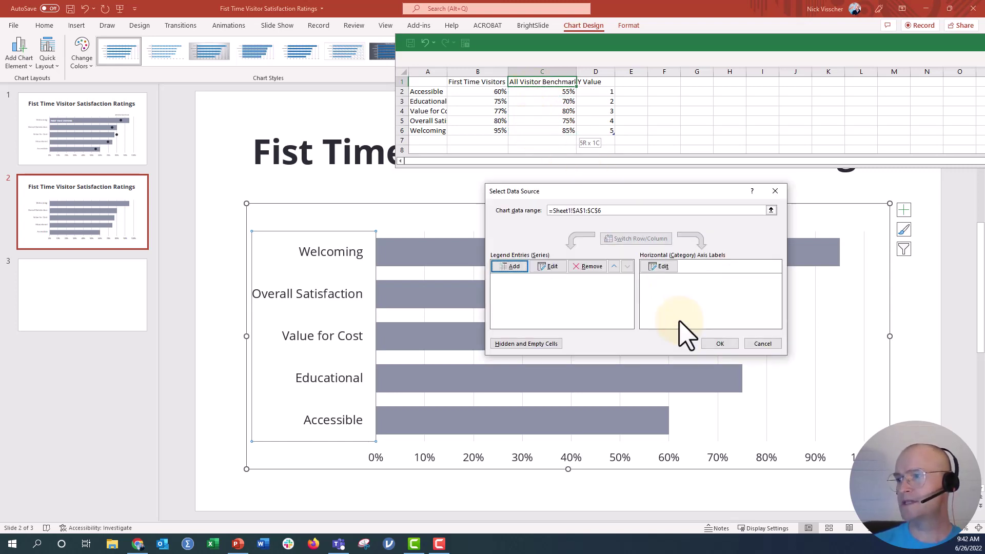
{"action": "left_click", "coordinate": [704, 342]}
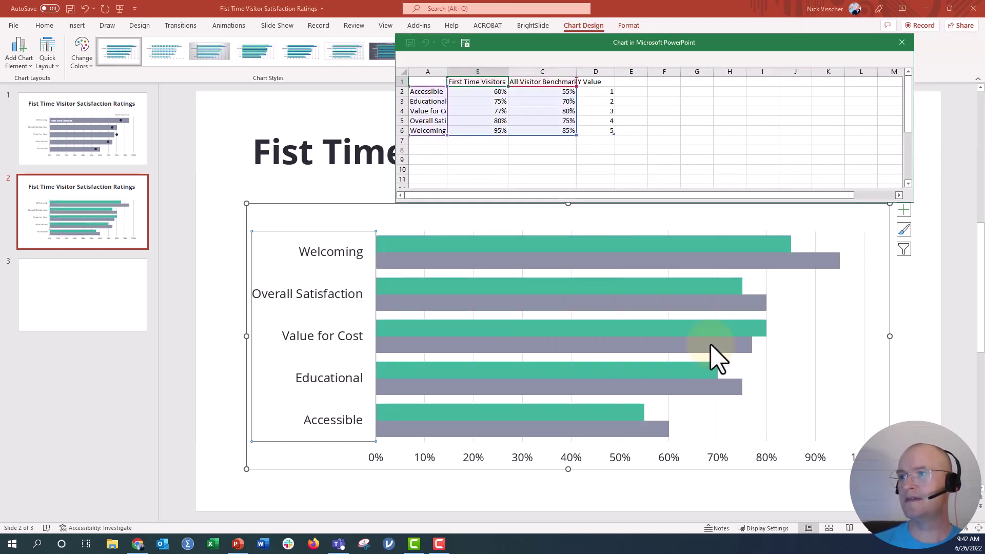
{"action": "left_click_drag", "start_coordinate": [717, 42], "coordinate": [352, 51]}
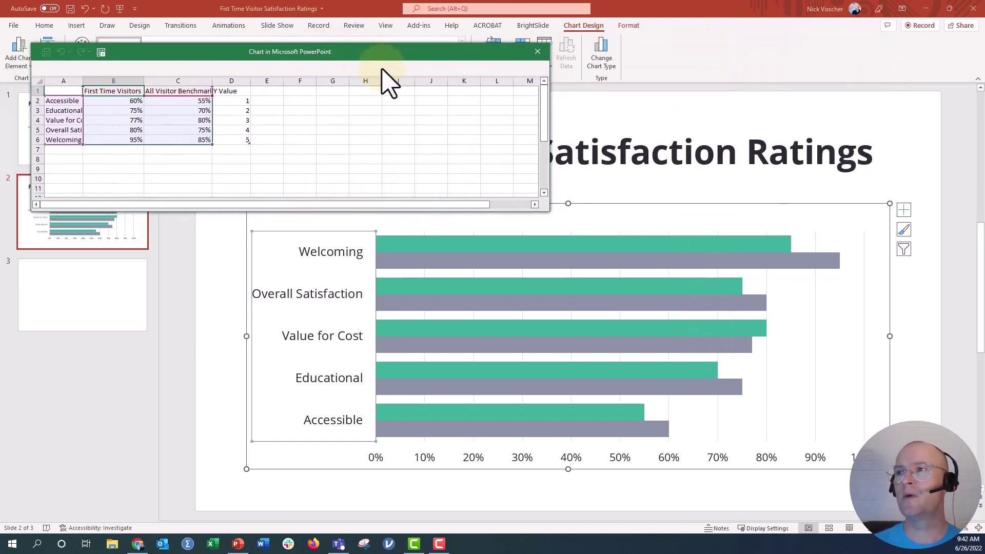
{"action": "left_click_drag", "start_coordinate": [549, 174], "coordinate": [381, 174]}
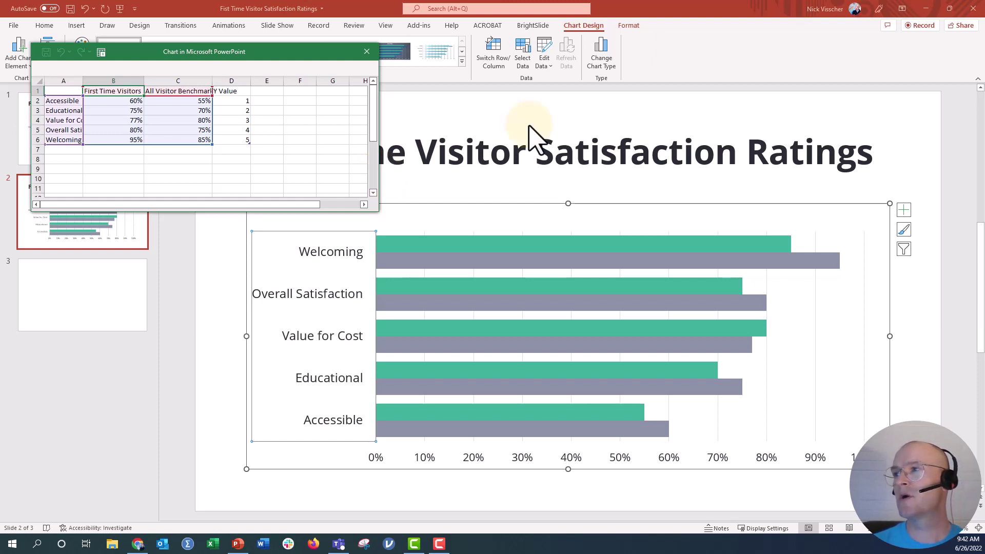
Step: Make a Combo chart: All Visitor Benchmark as secondary-axis Scatter, First Time Visitors as Clustered Bar
{"action": "left_click", "coordinate": [603, 63]}
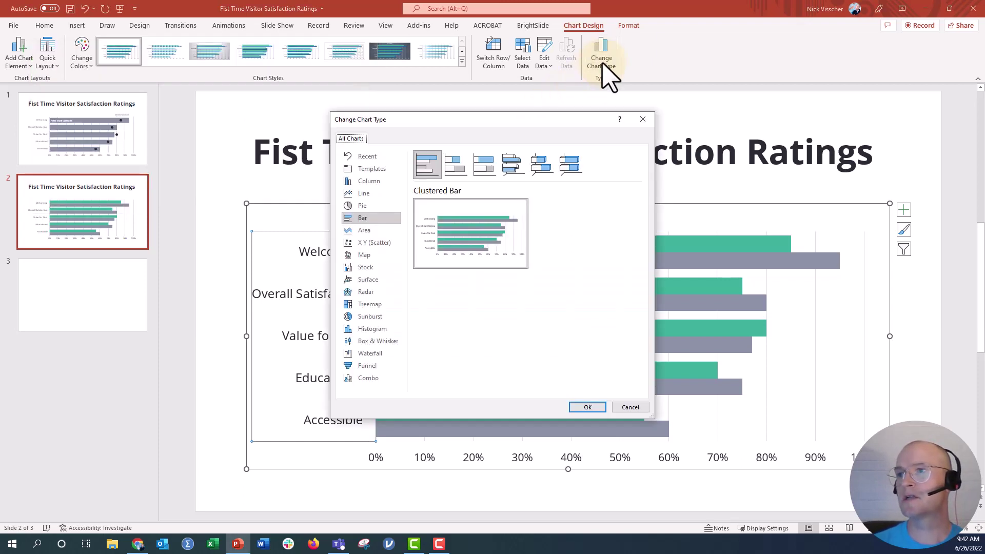
{"action": "left_click", "coordinate": [360, 379]}
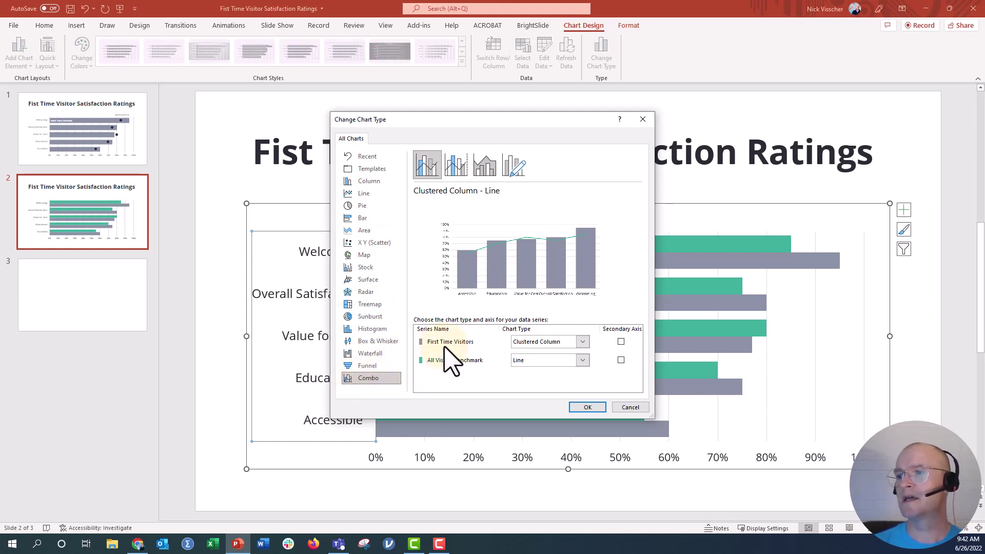
{"action": "left_click", "coordinate": [621, 360]}
{"action": "left_click", "coordinate": [582, 360]}
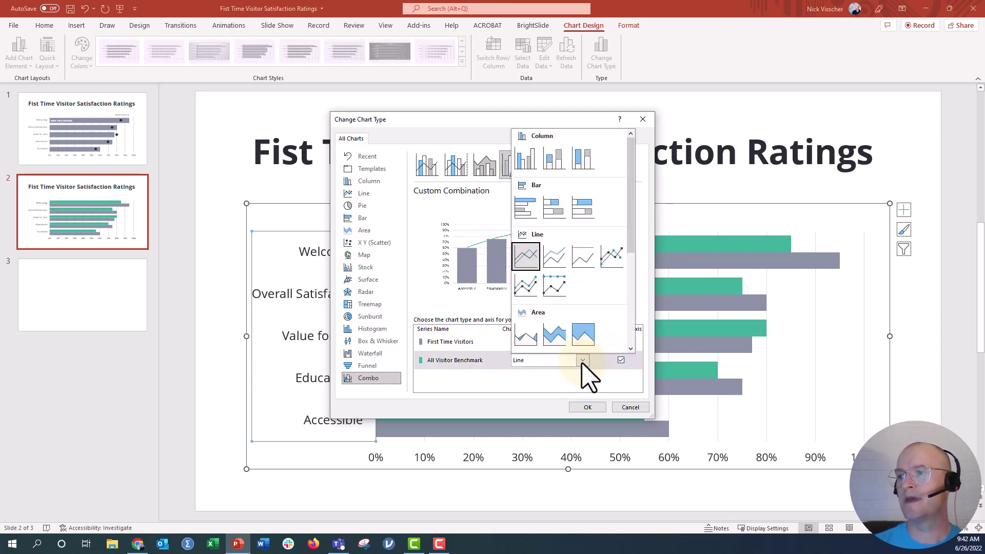
{"action": "scroll", "coordinate": [567, 340], "scroll_direction": "down", "scroll_amount": 2}
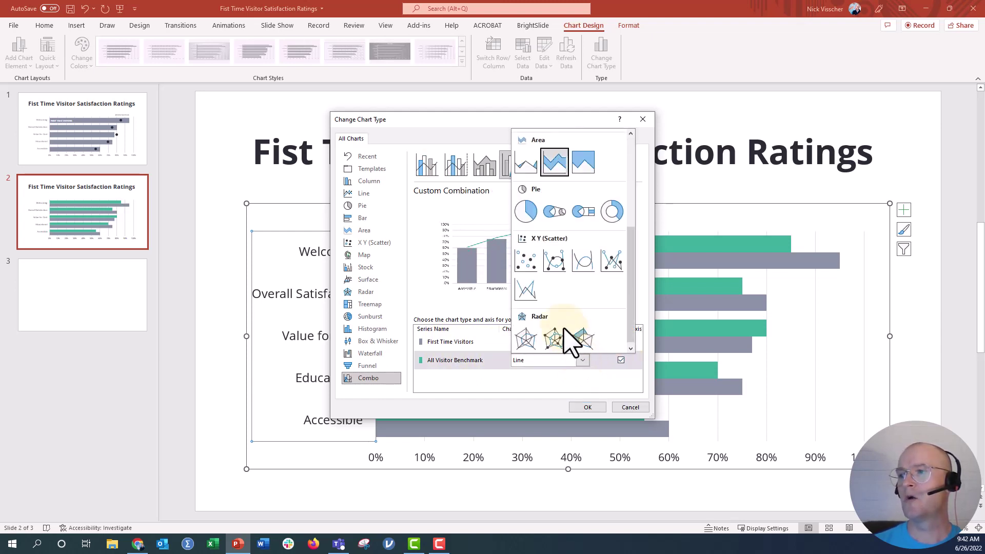
{"action": "left_click", "coordinate": [534, 279]}
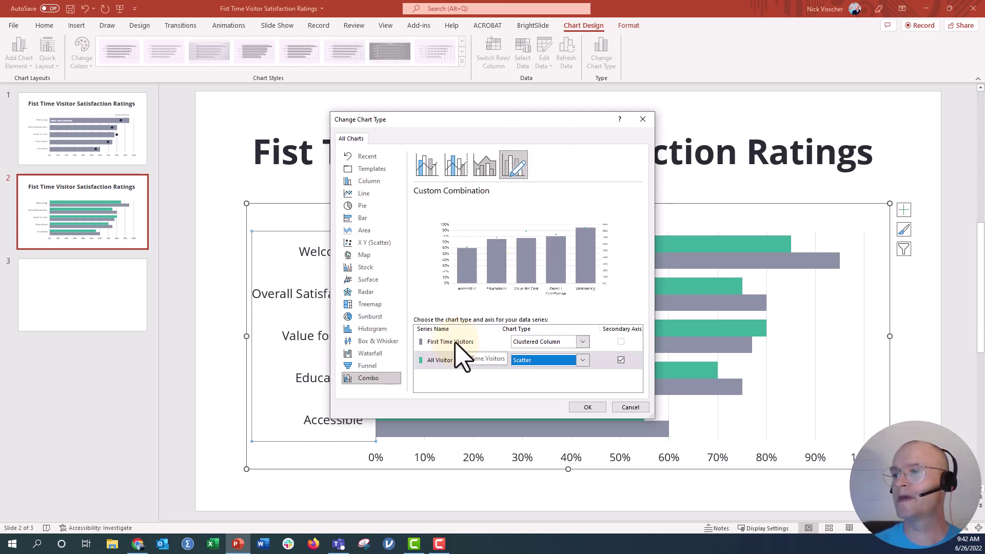
{"action": "left_click", "coordinate": [582, 342]}
{"action": "left_click", "coordinate": [529, 197]}
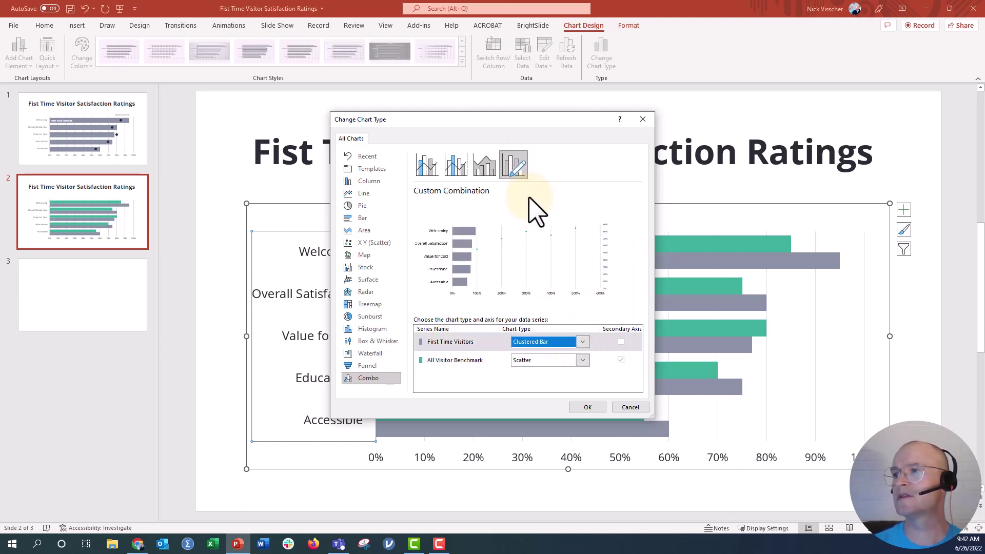
{"action": "left_click", "coordinate": [577, 406]}
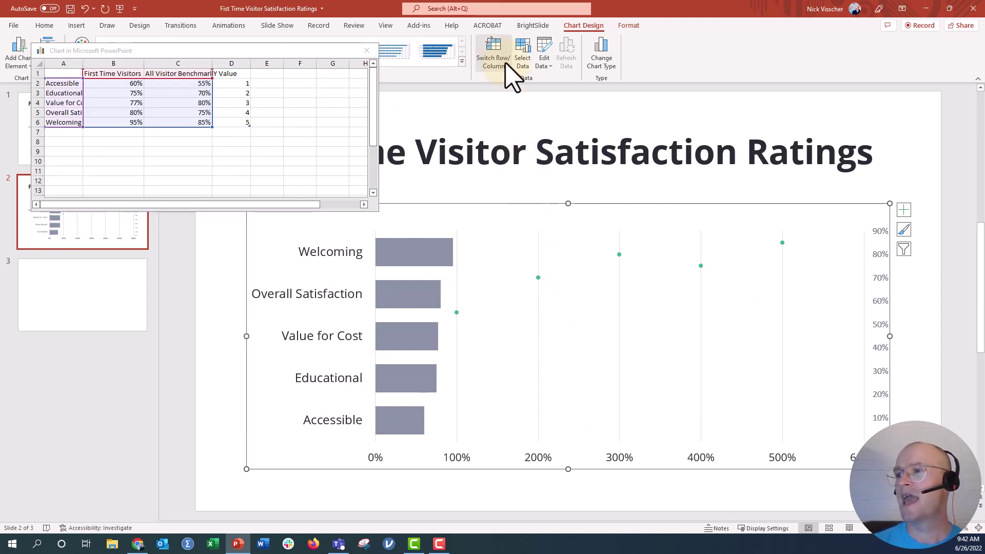
Step: Set the All Visitor Benchmark series X values to C2:C6 and Y values to D2:D6
{"action": "left_click", "coordinate": [537, 277]}
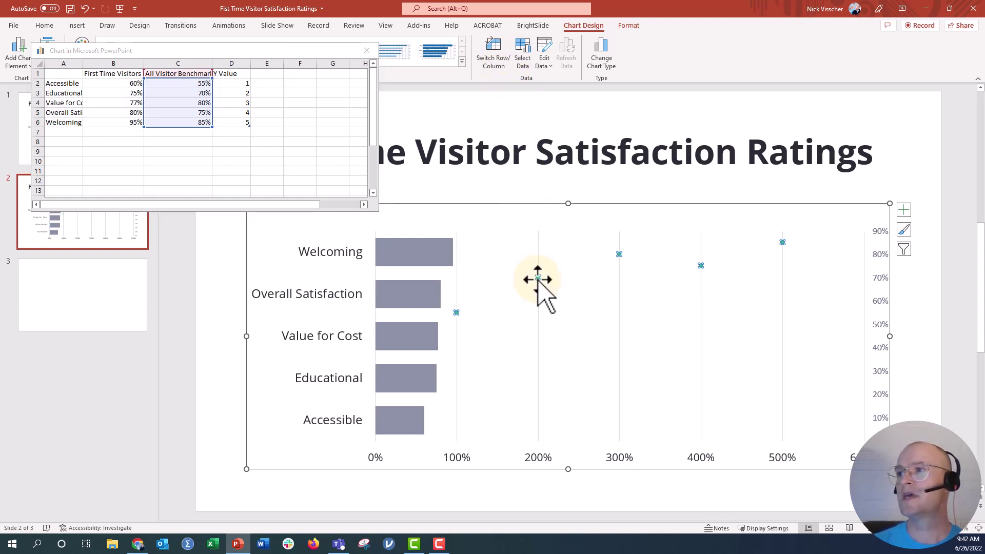
{"action": "left_click", "coordinate": [525, 52]}
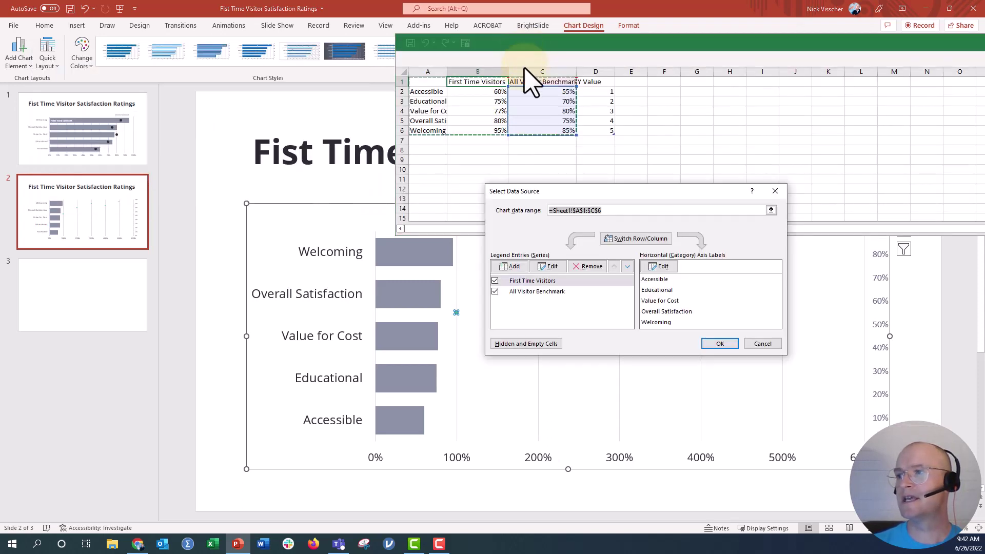
{"action": "left_click", "coordinate": [533, 291]}
{"action": "left_click", "coordinate": [549, 267]}
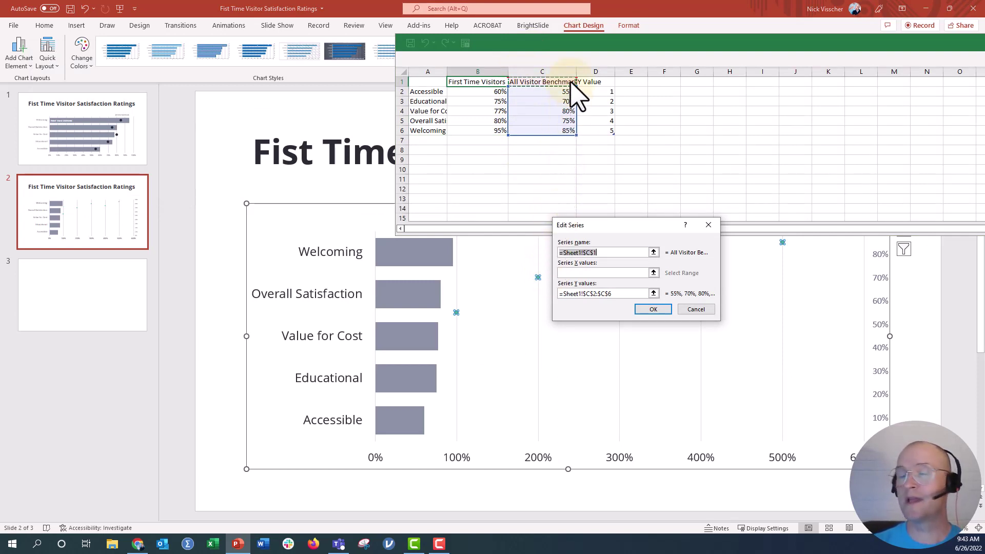
{"action": "left_click", "coordinate": [654, 272]}
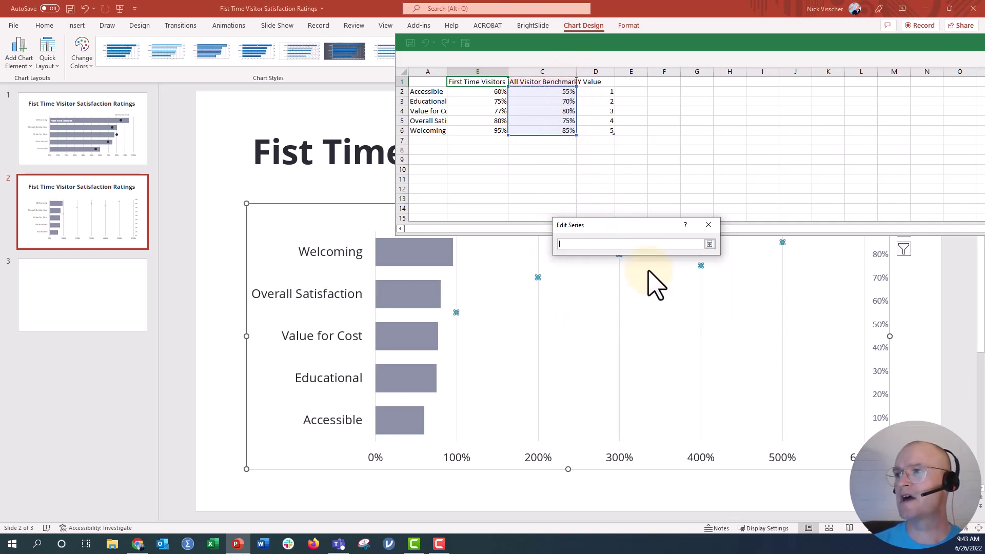
{"action": "left_click_drag", "start_coordinate": [542, 91], "coordinate": [532, 160]}
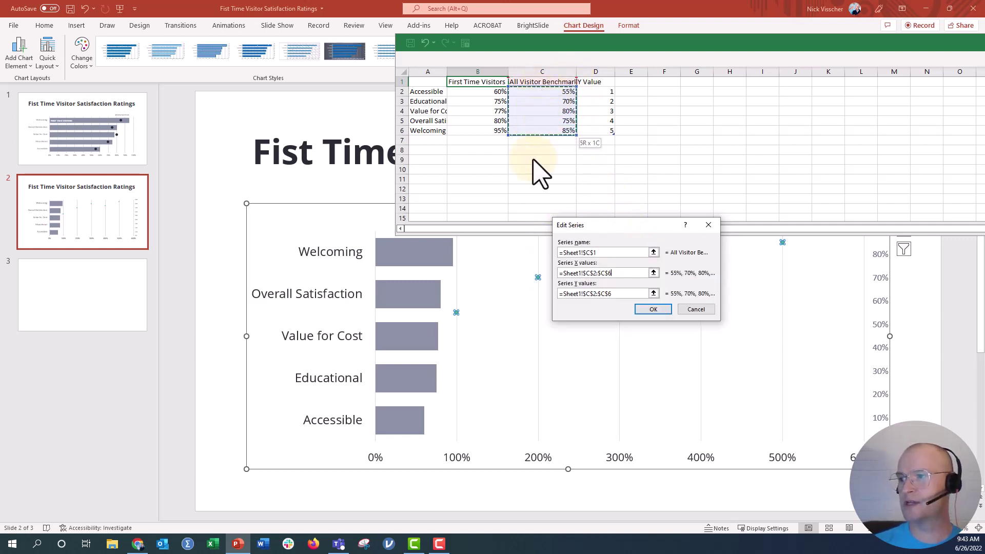
{"action": "left_click", "coordinate": [649, 294]}
{"action": "left_click_drag", "start_coordinate": [589, 93], "coordinate": [585, 156]}
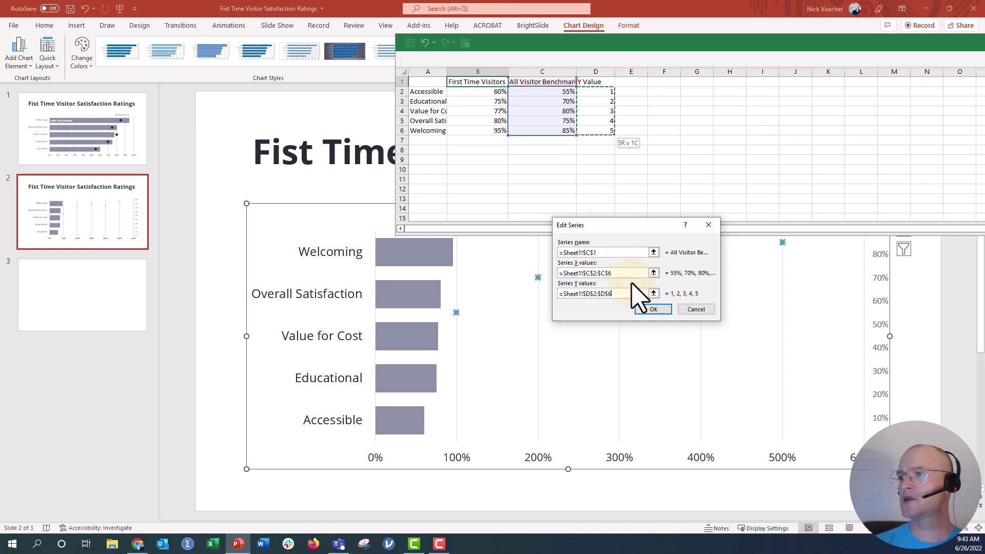
{"action": "left_click", "coordinate": [653, 308]}
{"action": "left_click", "coordinate": [730, 348]}
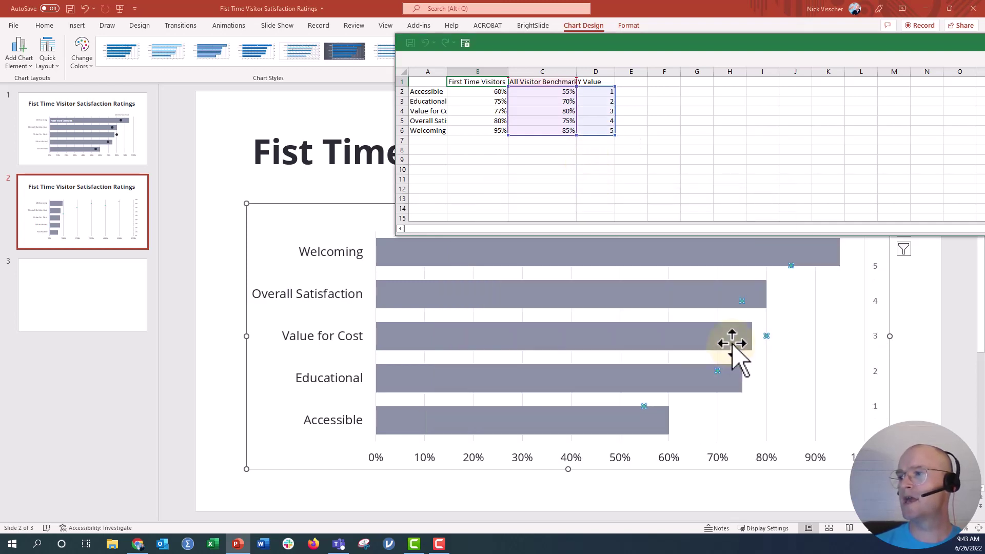
Step: Move the chart data window aside and close it
{"action": "left_click_drag", "start_coordinate": [809, 44], "coordinate": [201, 59]}
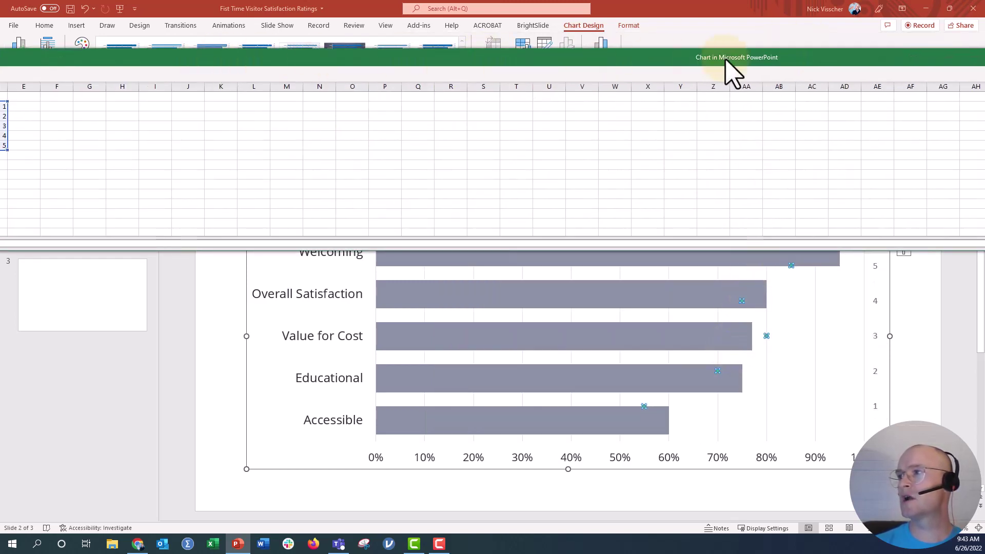
{"action": "left_click_drag", "start_coordinate": [724, 56], "coordinate": [152, 62]}
{"action": "left_click_drag", "start_coordinate": [633, 61], "coordinate": [222, 63]}
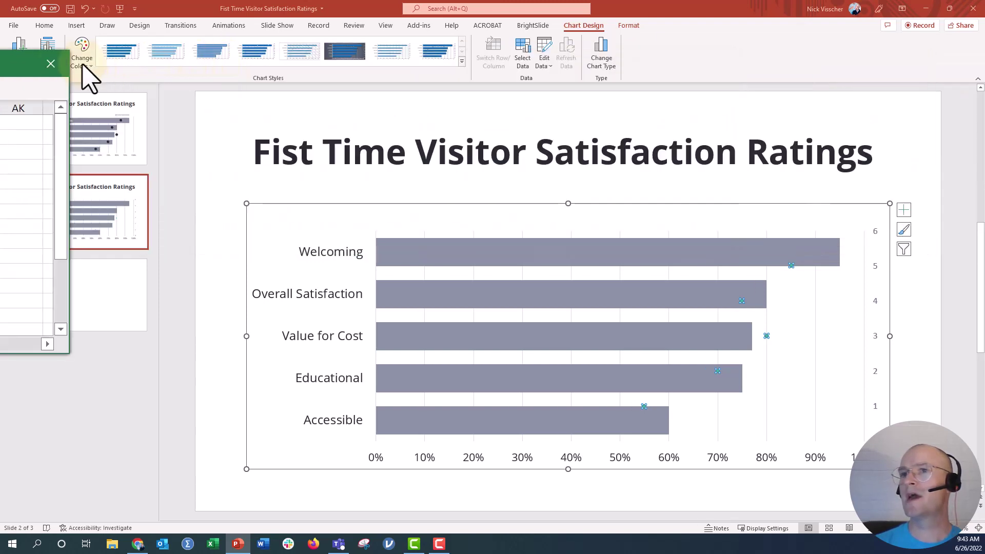
{"action": "left_click", "coordinate": [50, 63]}
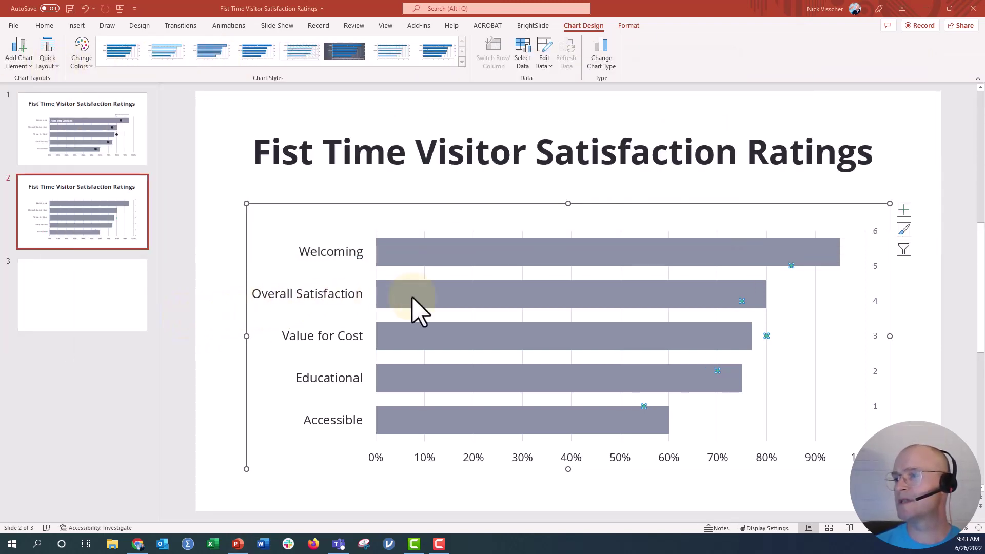
Step: Give the benchmark series a built-in marker of size 20
{"action": "right_click", "coordinate": [791, 265]}
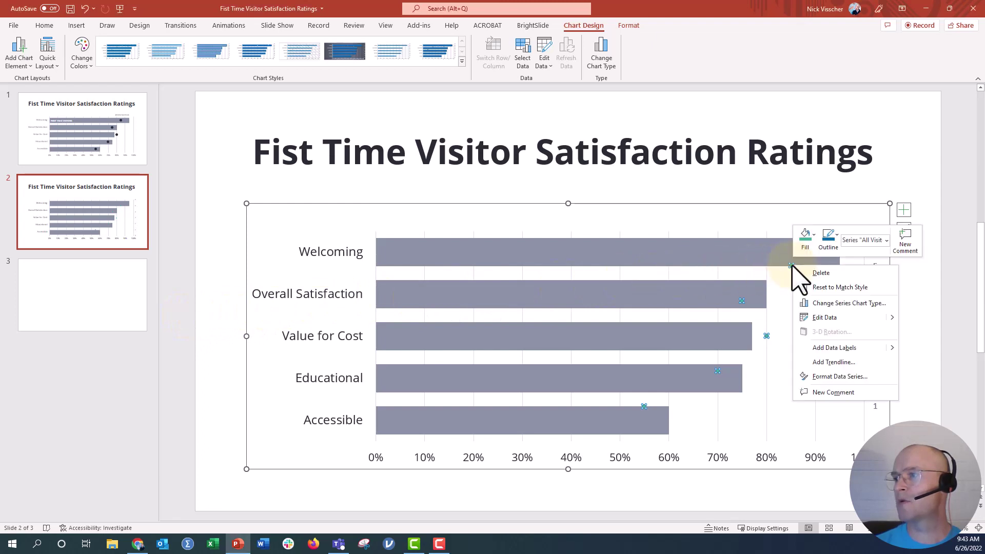
{"action": "left_click", "coordinate": [816, 377]}
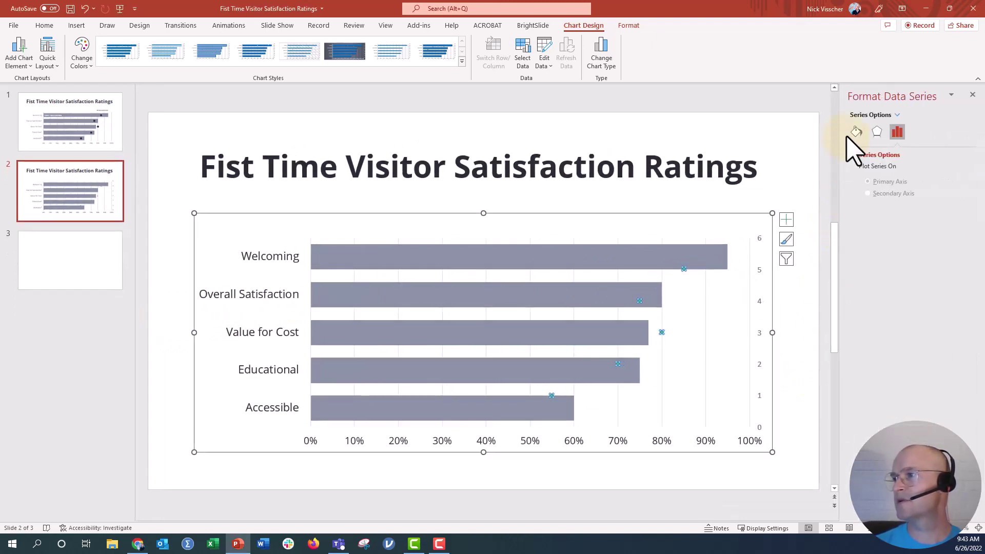
{"action": "left_click", "coordinate": [855, 132]}
{"action": "left_click", "coordinate": [899, 154]}
{"action": "left_click", "coordinate": [887, 169]}
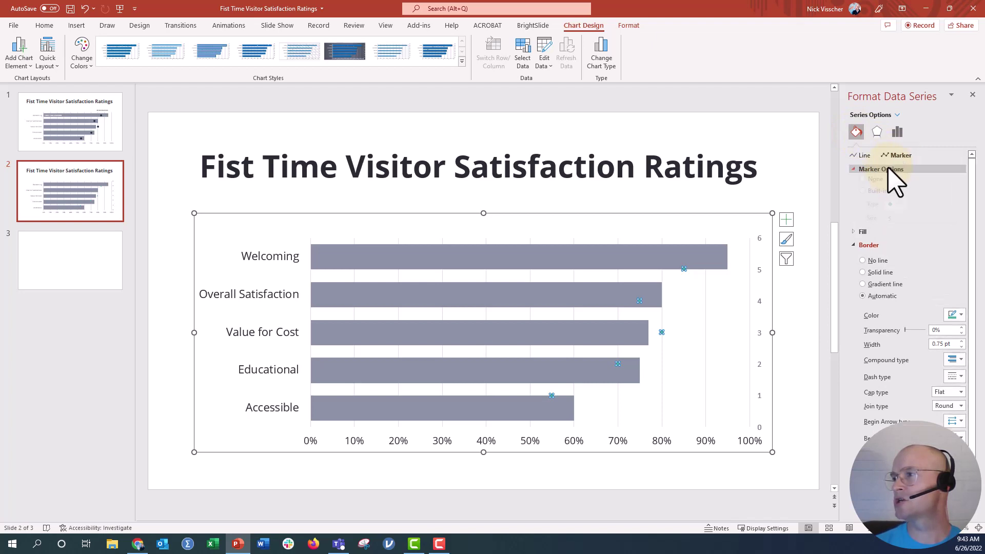
{"action": "left_click", "coordinate": [876, 207]}
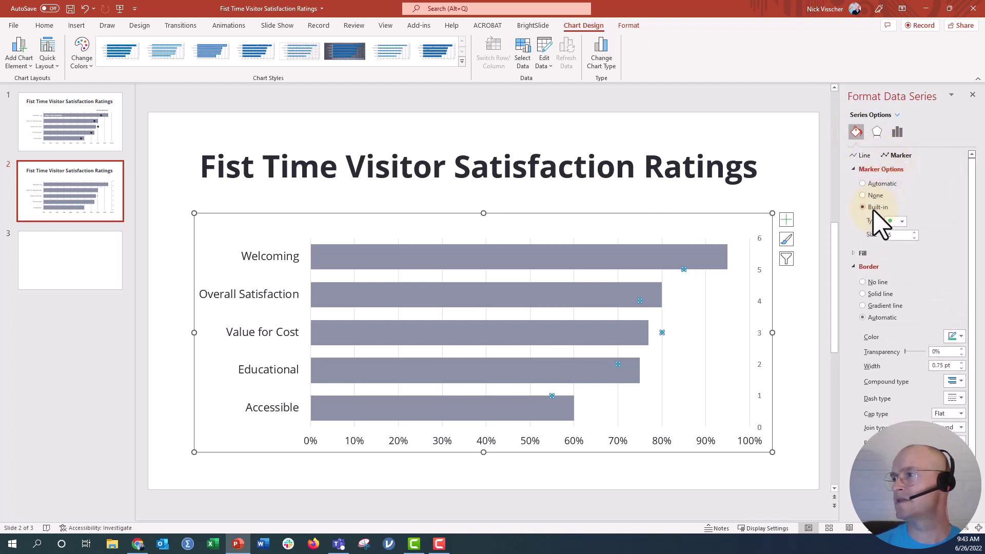
{"action": "left_click", "coordinate": [914, 233]}
{"action": "left_click", "coordinate": [913, 232]}
{"action": "left_click", "coordinate": [914, 232]}
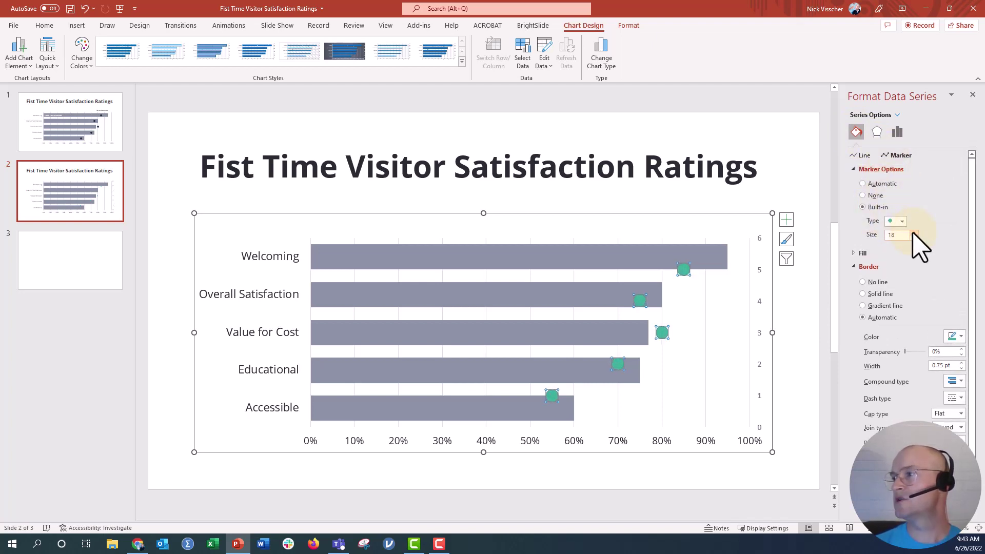
Step: Fill the benchmark markers solid near-black and remove their outline
{"action": "left_click", "coordinate": [856, 254]}
{"action": "left_click", "coordinate": [874, 282]}
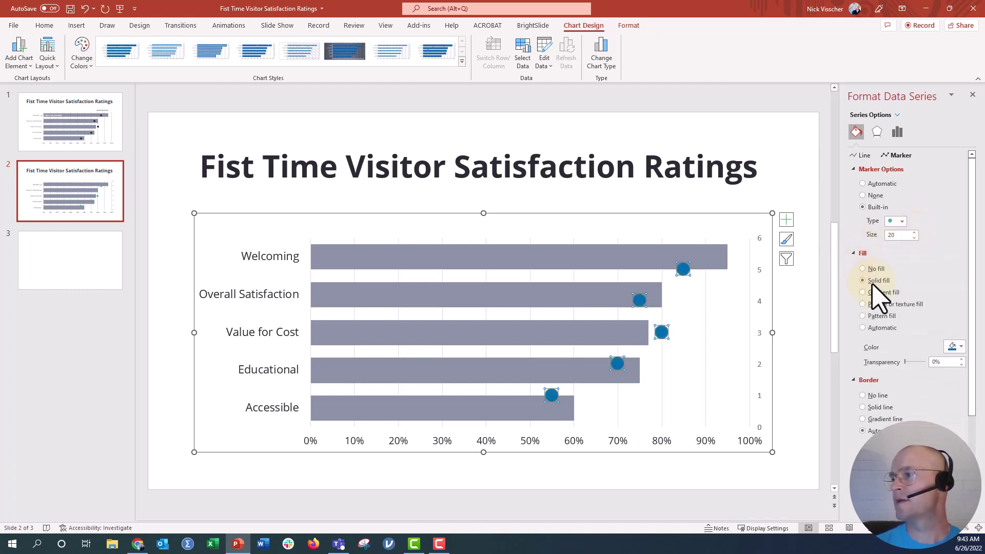
{"action": "left_click", "coordinate": [956, 347]}
{"action": "left_click", "coordinate": [910, 377]}
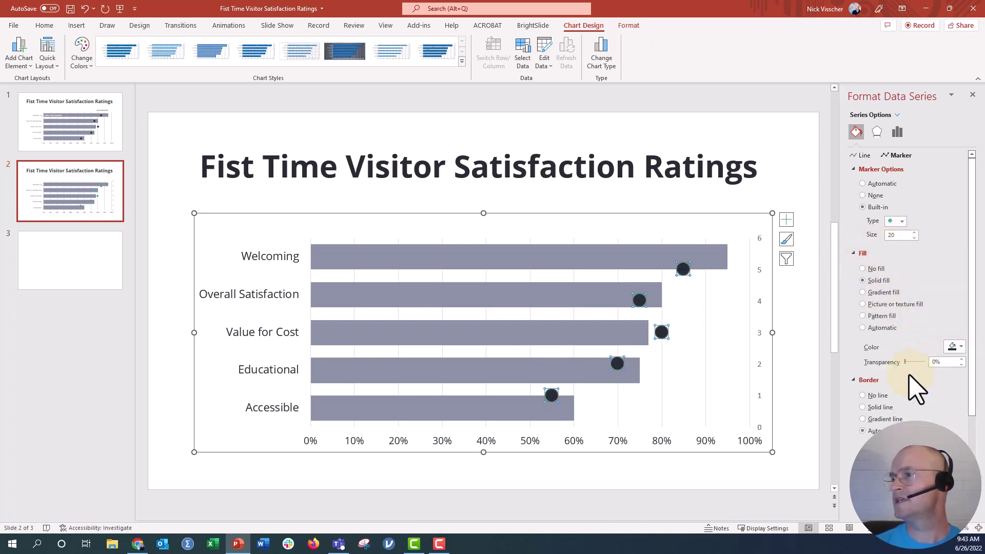
{"action": "left_click", "coordinate": [876, 396]}
{"action": "left_click", "coordinate": [813, 369]}
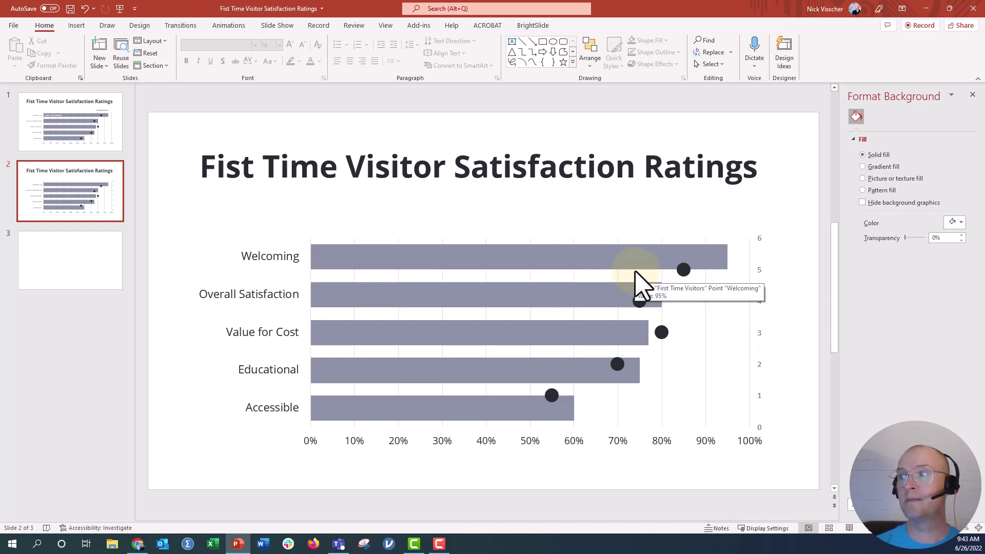
Step: Set the secondary vertical axis minimum bound to 0.5
{"action": "left_click", "coordinate": [760, 242]}
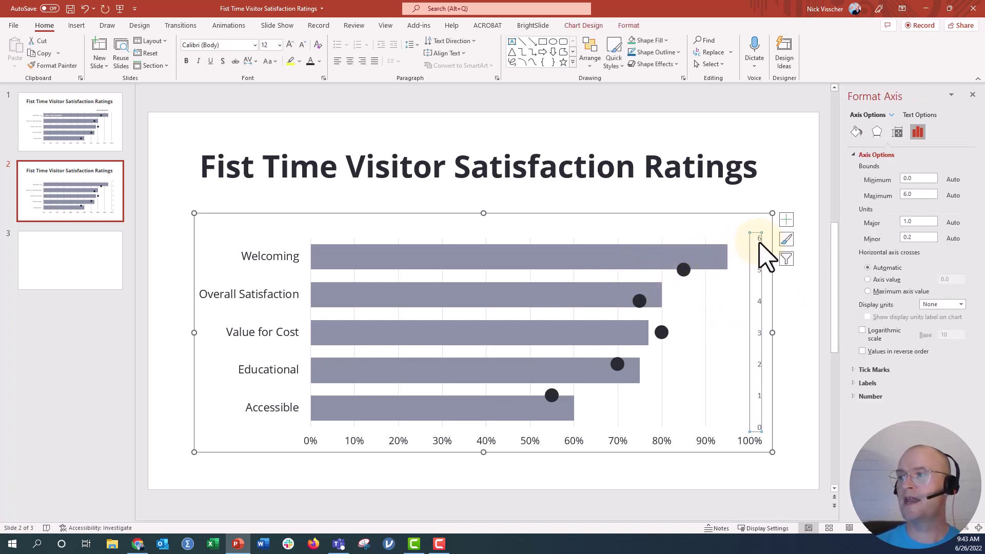
{"action": "left_click", "coordinate": [922, 179]}
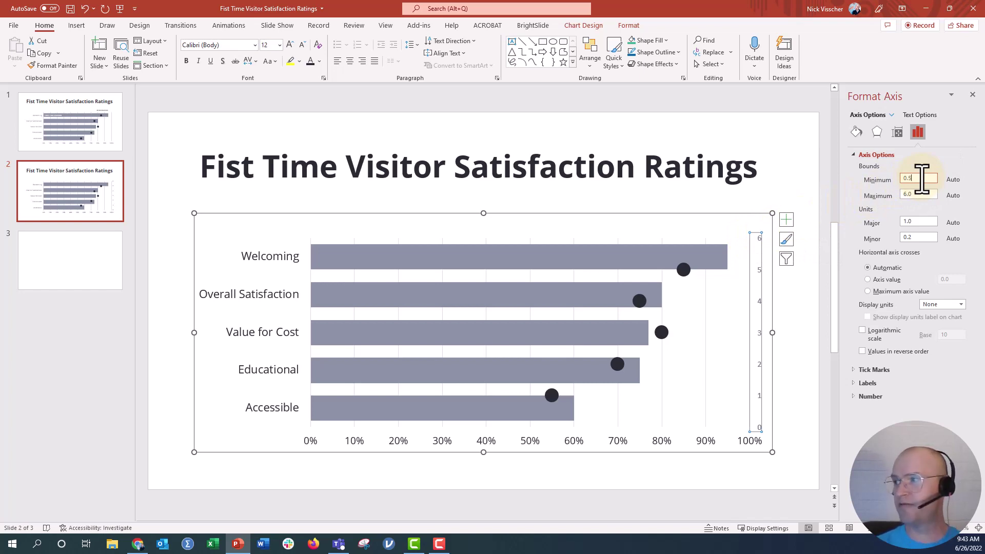
{"action": "type", "text": "5"}
{"action": "key", "text": "Return"}
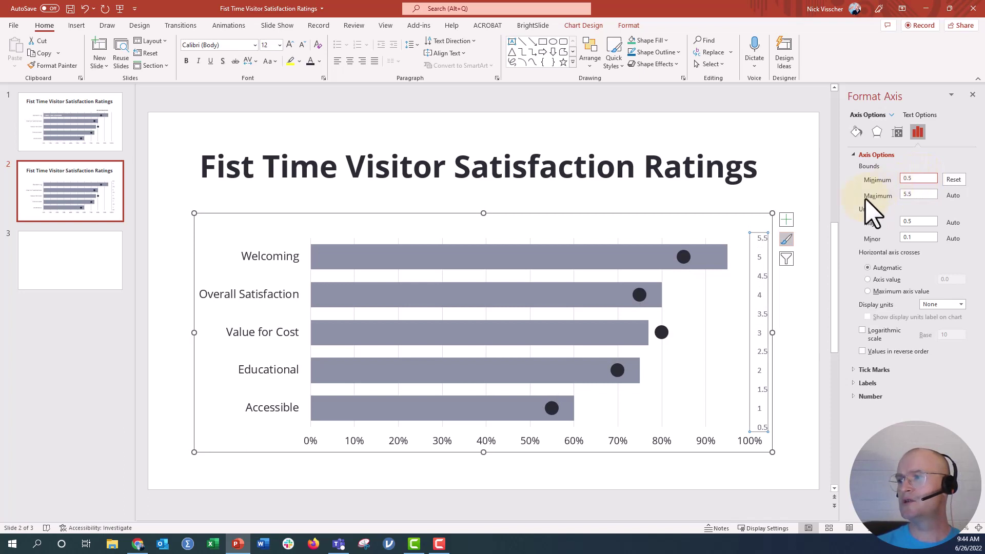
{"action": "left_click", "coordinate": [787, 311]}
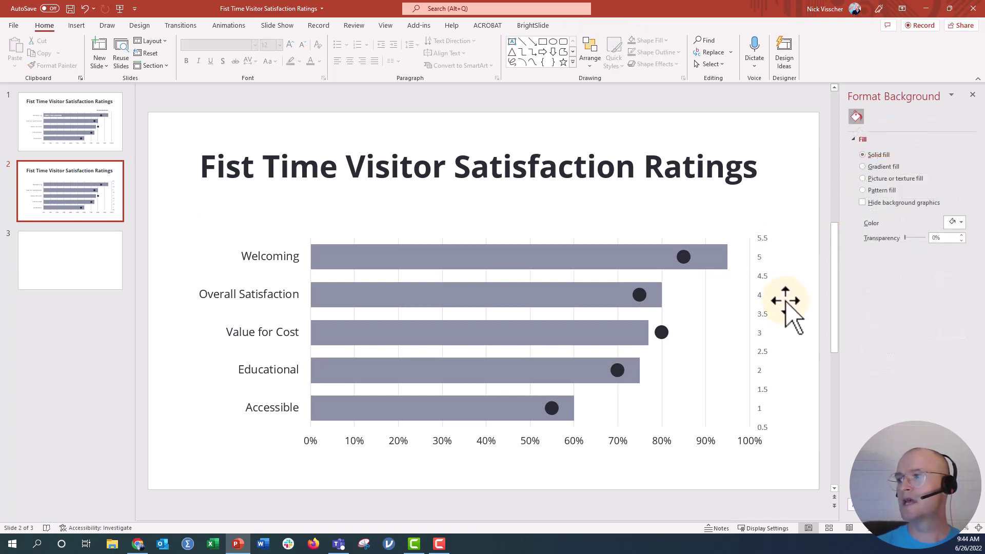
Step: Make the secondary vertical axis numbers white
{"action": "left_click", "coordinate": [762, 238]}
{"action": "left_click", "coordinate": [319, 61]}
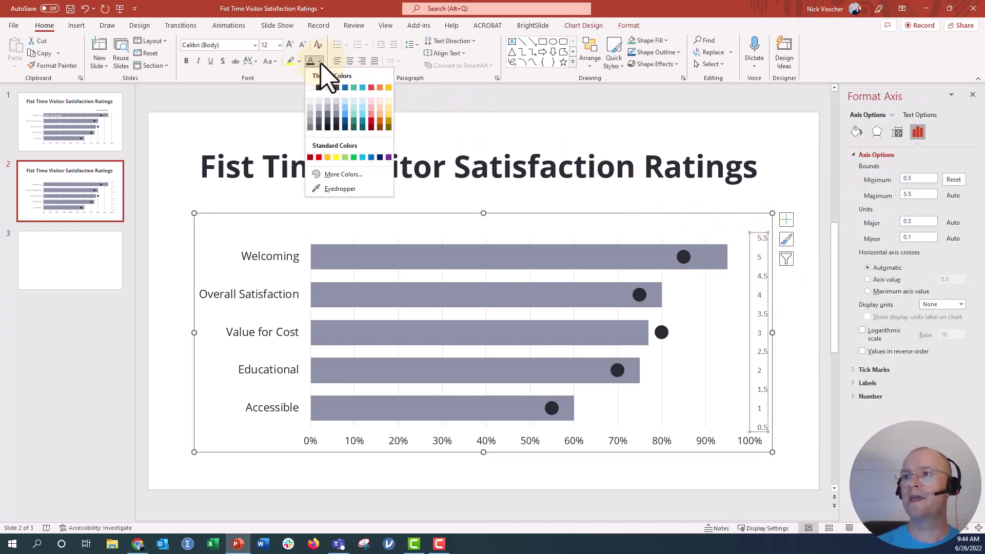
{"action": "left_click", "coordinate": [311, 87]}
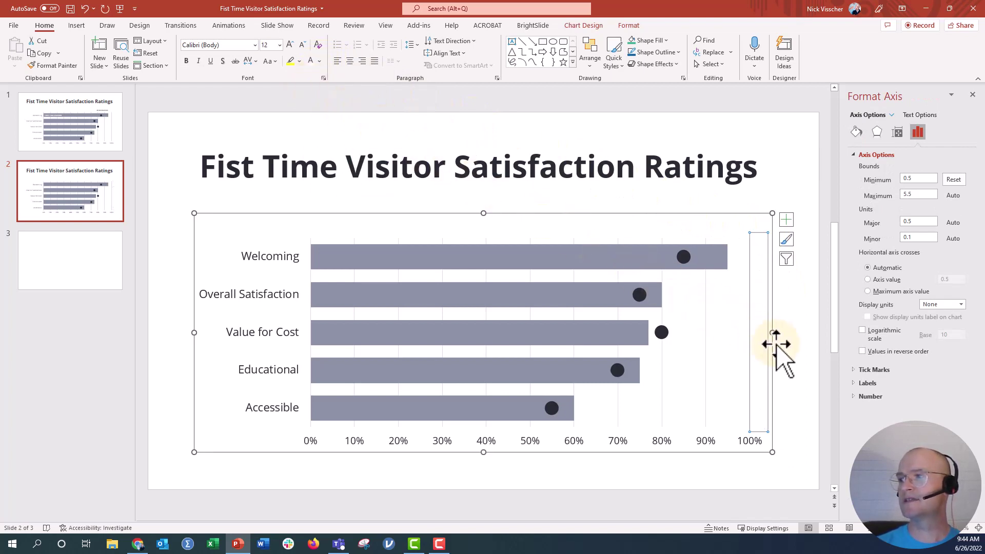
{"action": "left_click", "coordinate": [804, 361]}
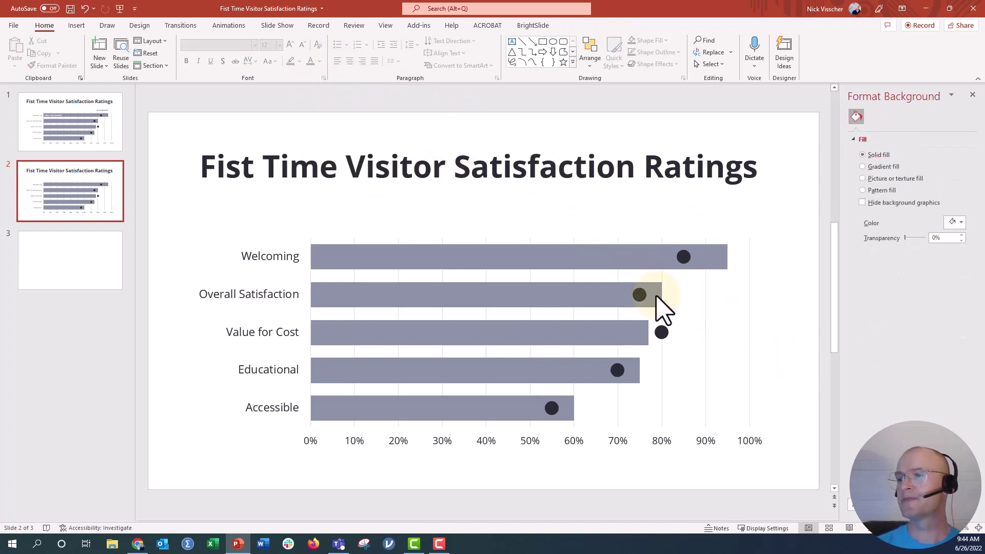
{"action": "left_click", "coordinate": [684, 258]}
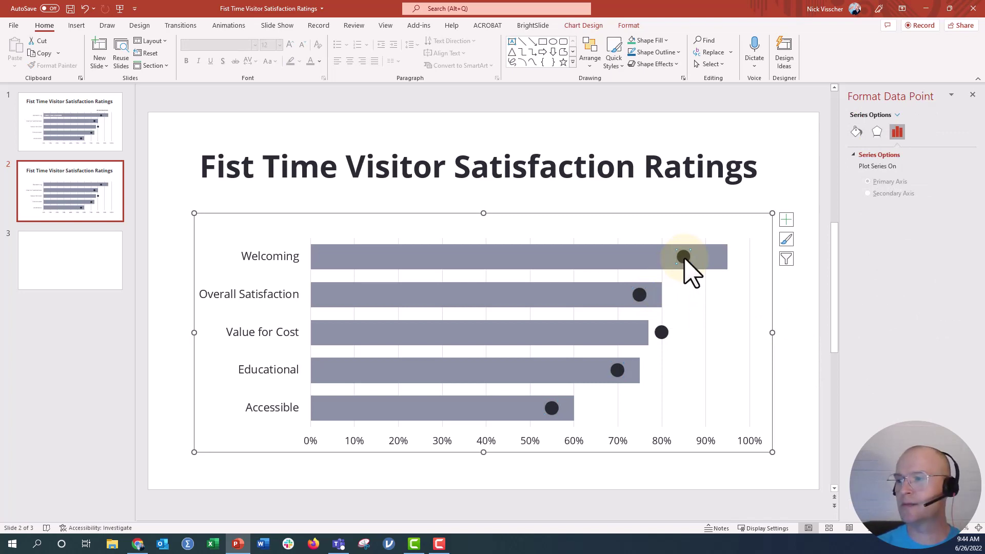
Step: Add a data label to the Welcoming benchmark dot
{"action": "right_click", "coordinate": [685, 259]}
{"action": "left_click", "coordinate": [704, 366]}
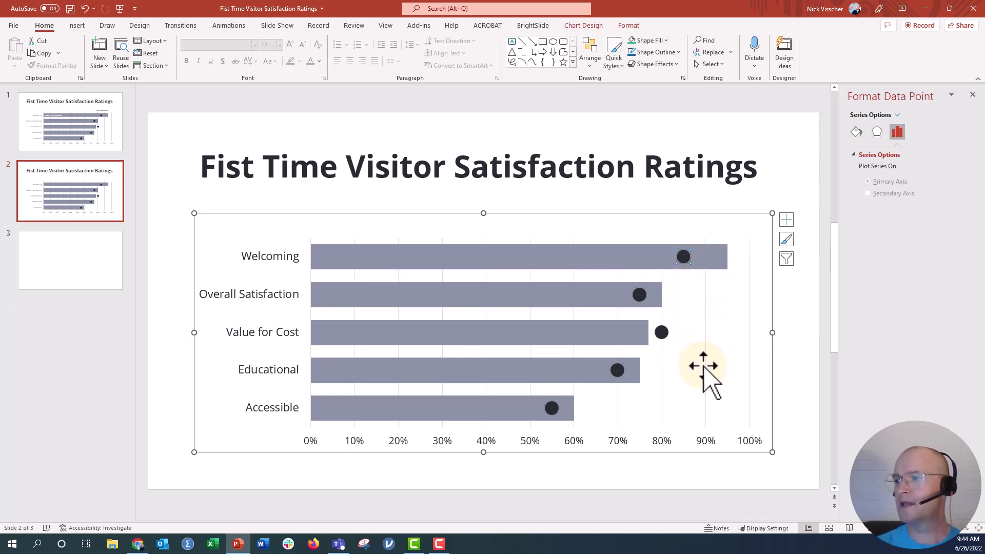
{"action": "left_click", "coordinate": [856, 132]}
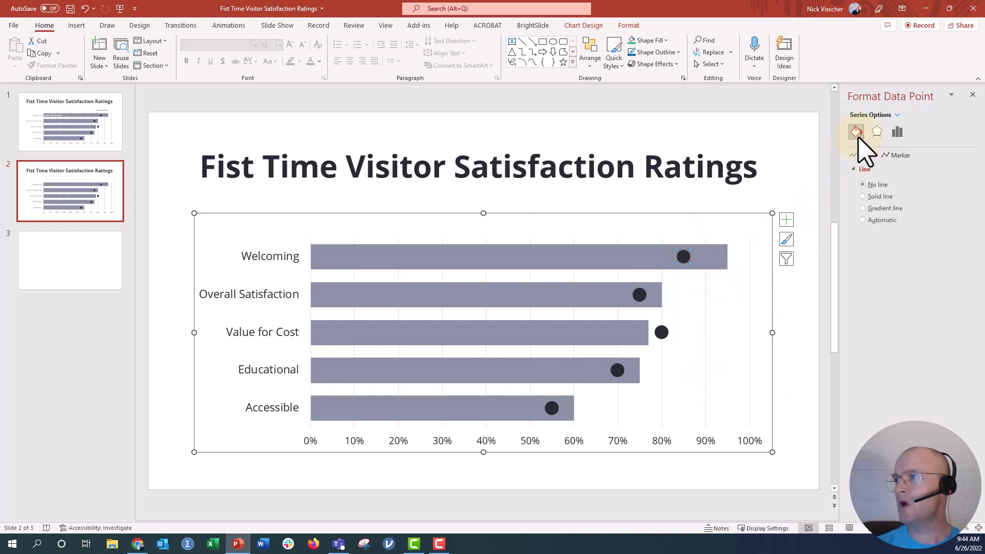
{"action": "right_click", "coordinate": [684, 258]}
{"action": "key", "text": "Escape"}
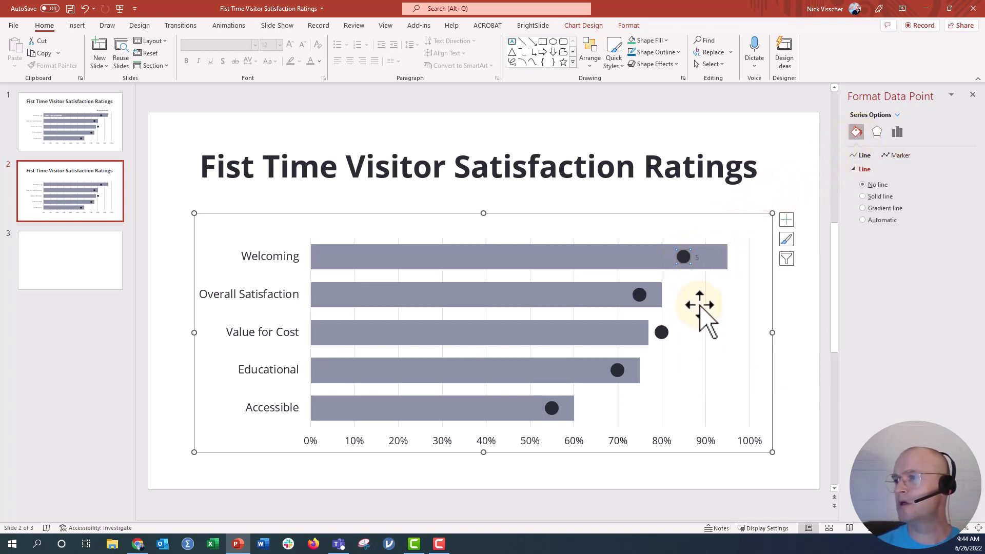
Step: Set the Welcoming dot's label to show only the series name, positioned Above
{"action": "left_click", "coordinate": [696, 256]}
{"action": "left_click", "coordinate": [697, 256]}
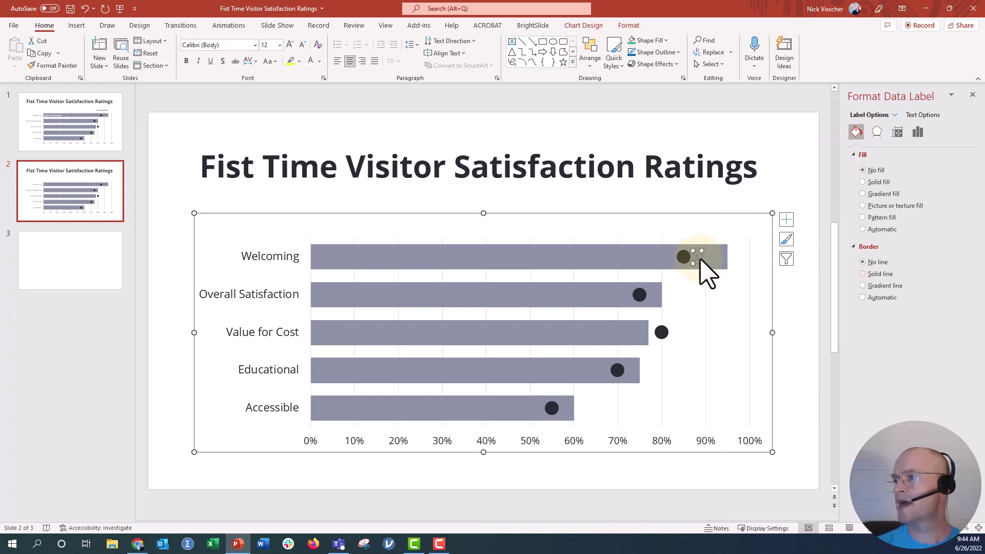
{"action": "left_click", "coordinate": [918, 132]}
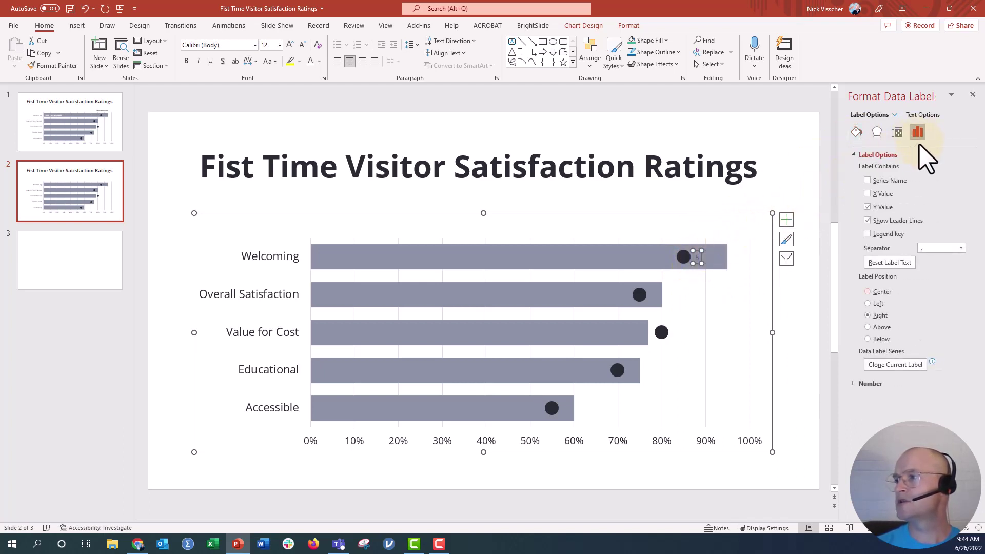
{"action": "left_click", "coordinate": [881, 329]}
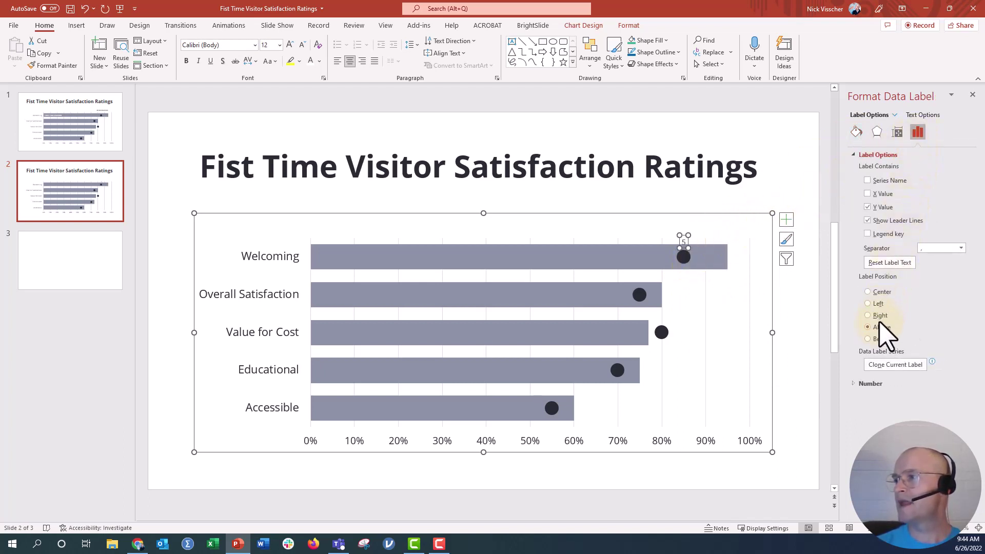
{"action": "left_click", "coordinate": [879, 208]}
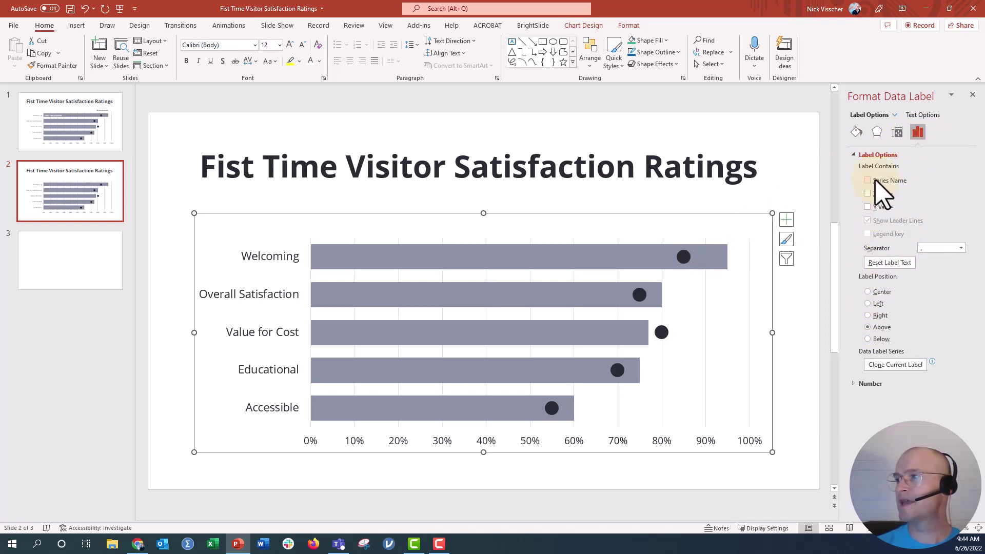
{"action": "left_click", "coordinate": [867, 181]}
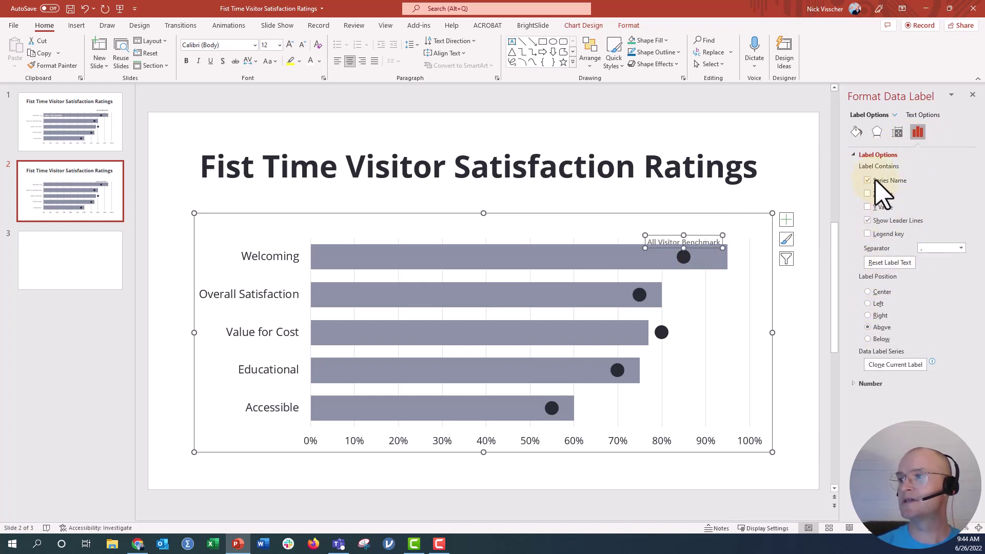
{"action": "left_click_drag", "start_coordinate": [660, 247], "coordinate": [660, 240]}
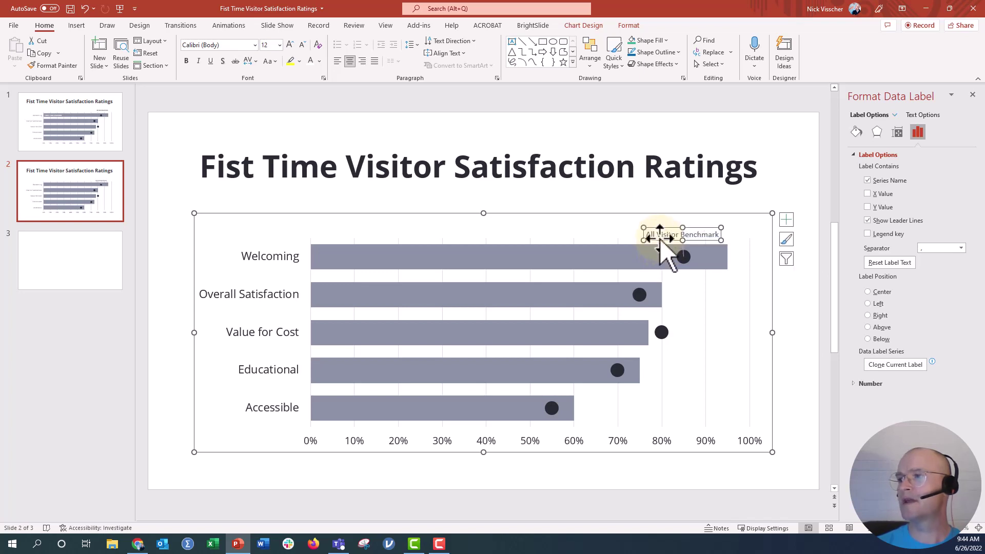
Step: Make the label bold, larger and black, nudge it into place, then view slide 1
{"action": "left_click", "coordinate": [188, 61]}
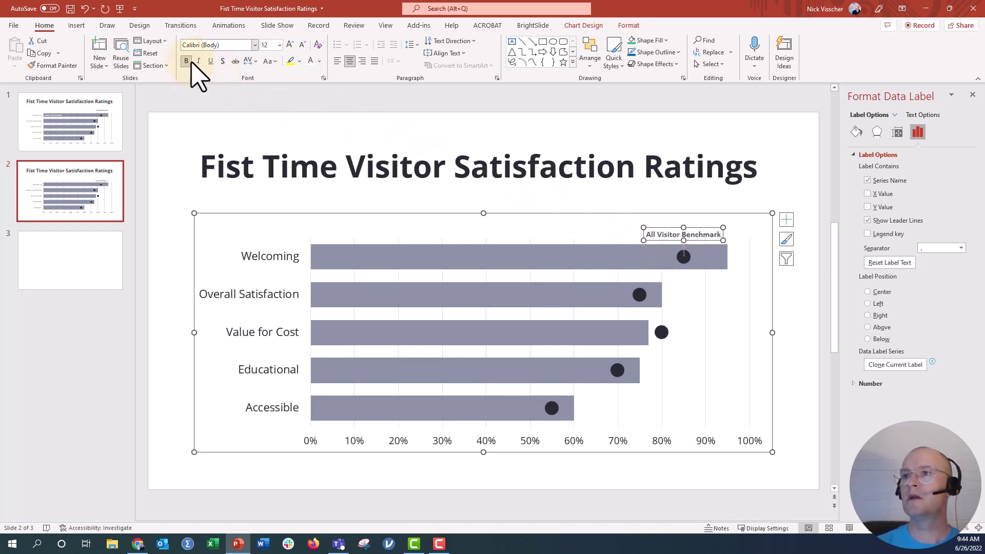
{"action": "left_click", "coordinate": [254, 45]}
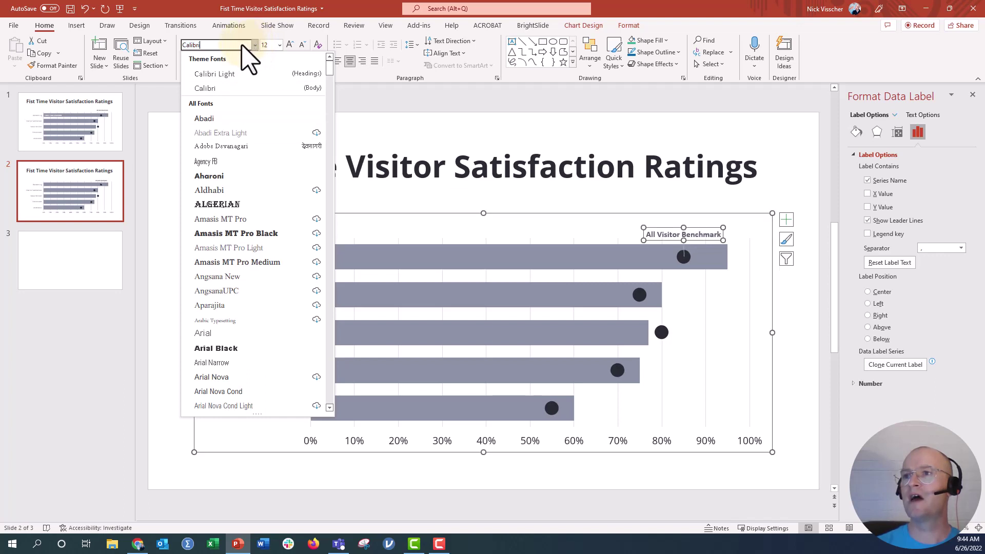
{"action": "left_click", "coordinate": [289, 45]}
{"action": "left_click", "coordinate": [289, 44]}
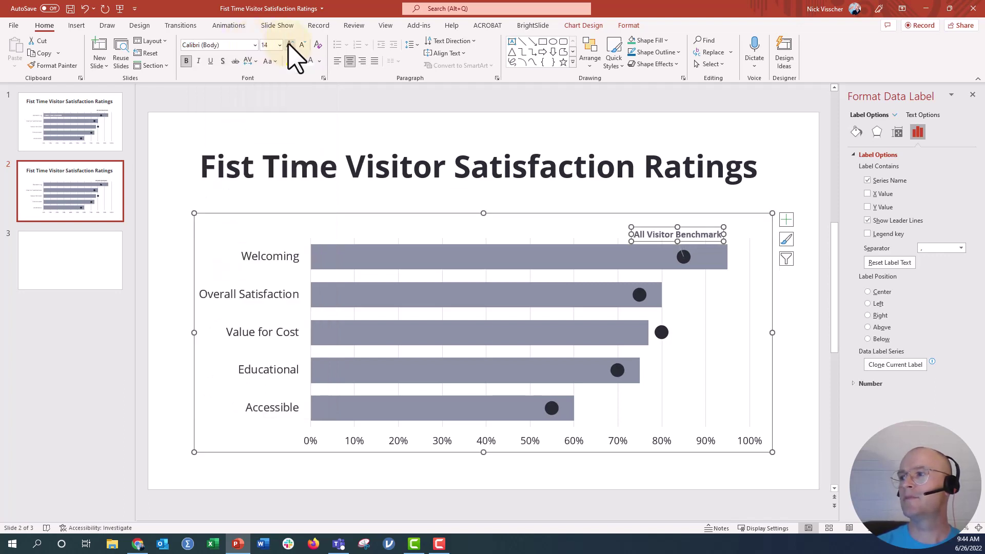
{"action": "left_click", "coordinate": [319, 61]}
{"action": "left_click", "coordinate": [317, 90]}
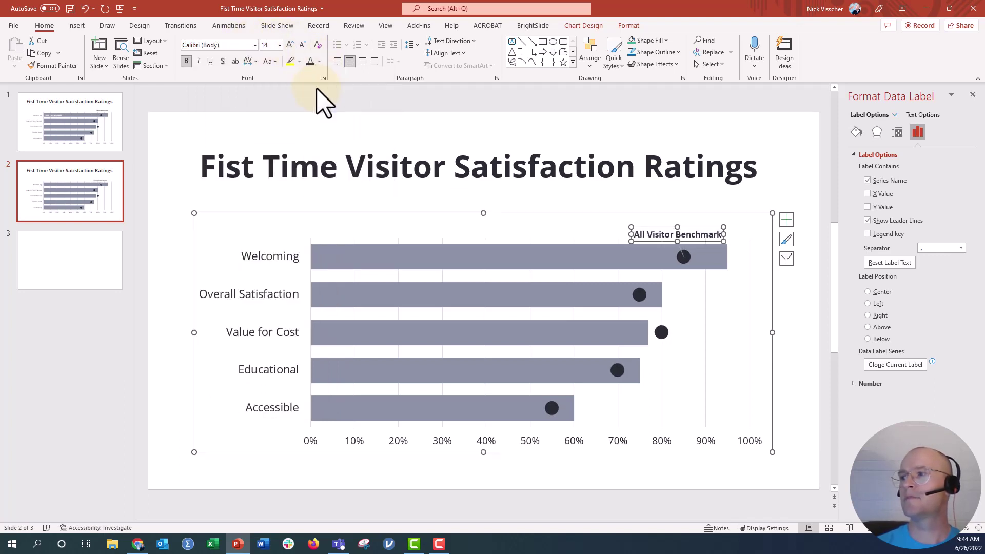
{"action": "left_click_drag", "start_coordinate": [652, 239], "coordinate": [659, 230]}
{"action": "left_click", "coordinate": [683, 247]}
{"action": "left_click", "coordinate": [683, 246]}
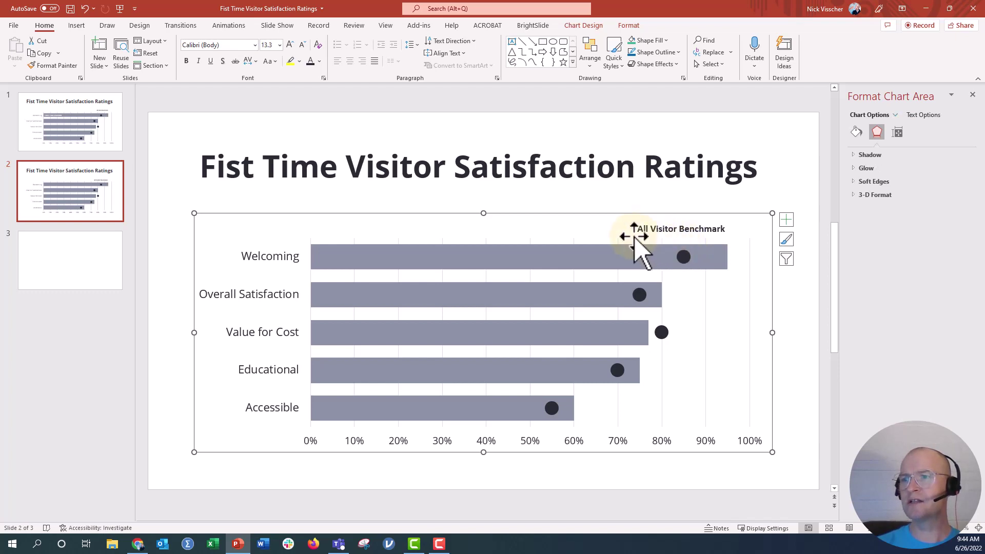
{"action": "left_click", "coordinate": [70, 137]}
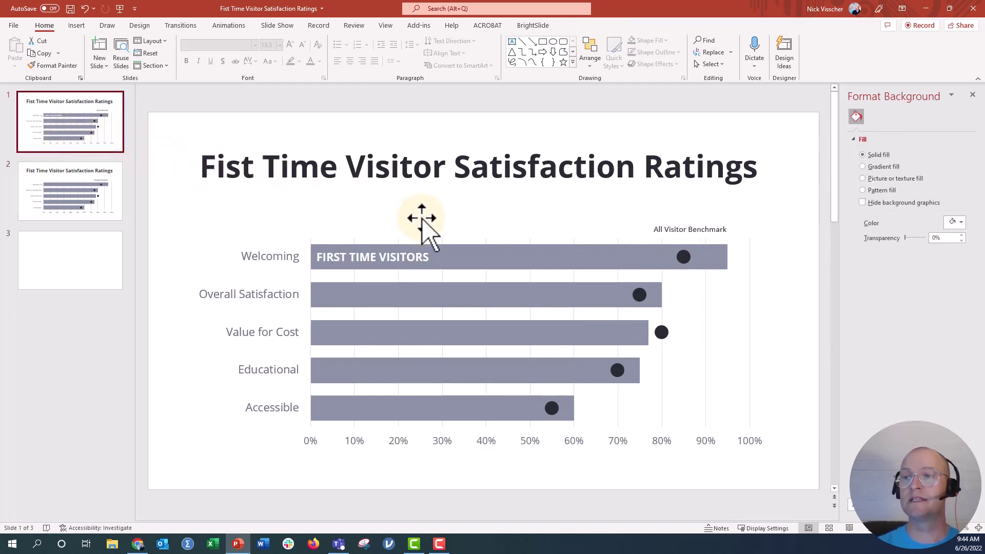
{"action": "mouse_move", "coordinate": [576, 255]}
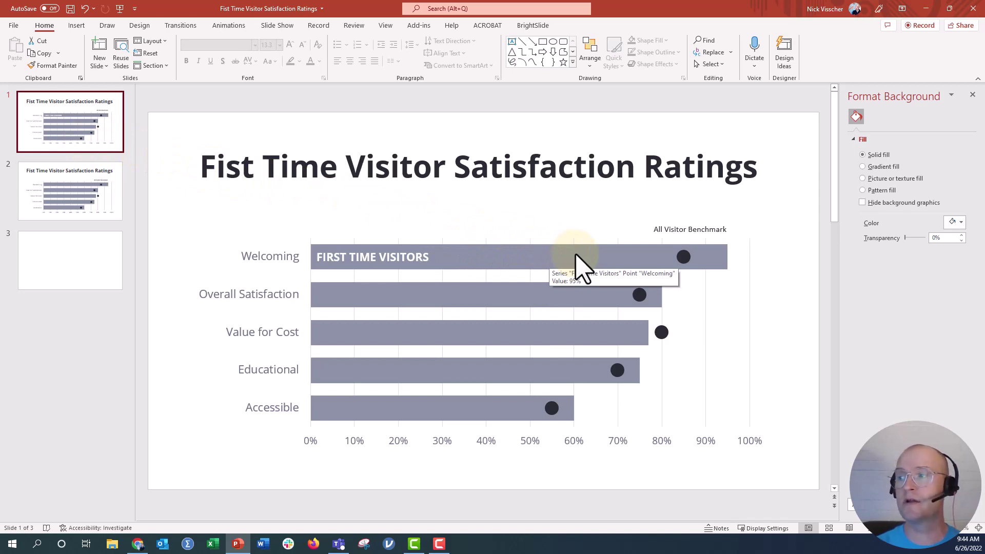
{"action": "left_click", "coordinate": [86, 201]}
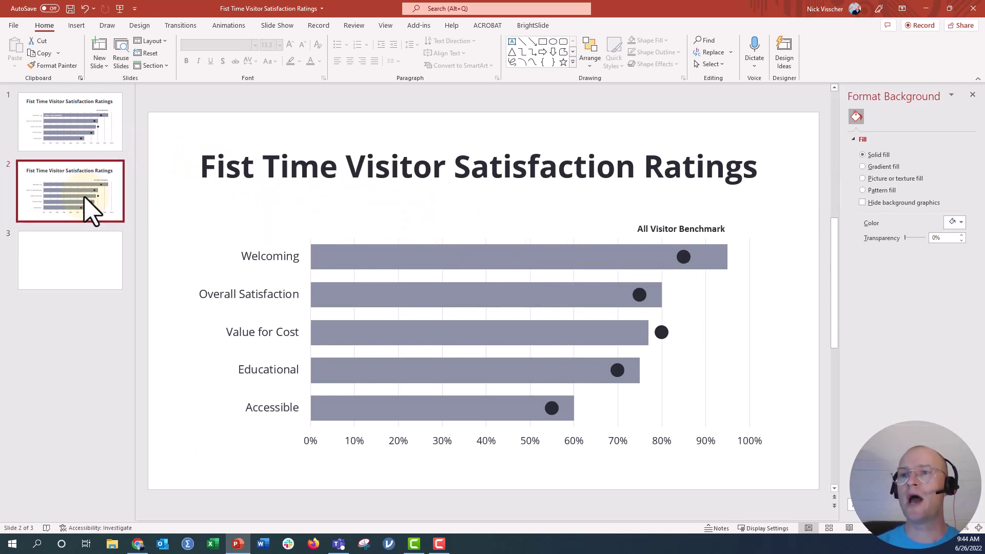
{"action": "right_click", "coordinate": [323, 264]}
Step: Enter 'FIRST TIME VISITORS' in F1, 0% in F2 and 5 in G2 of the chart data
{"action": "left_click", "coordinate": [340, 308]}
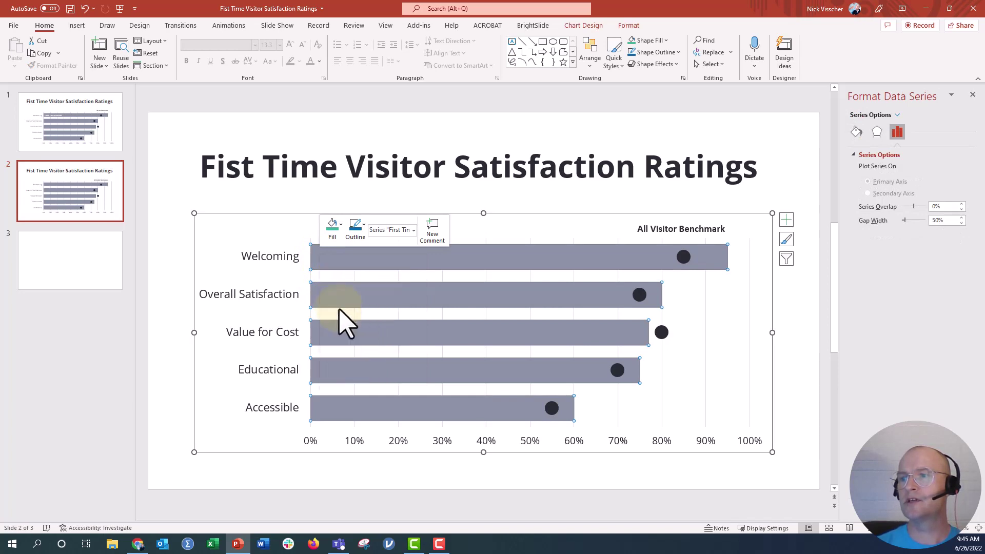
{"action": "left_click_drag", "start_coordinate": [411, 51], "coordinate": [229, 50]}
{"action": "left_click", "coordinate": [389, 92]}
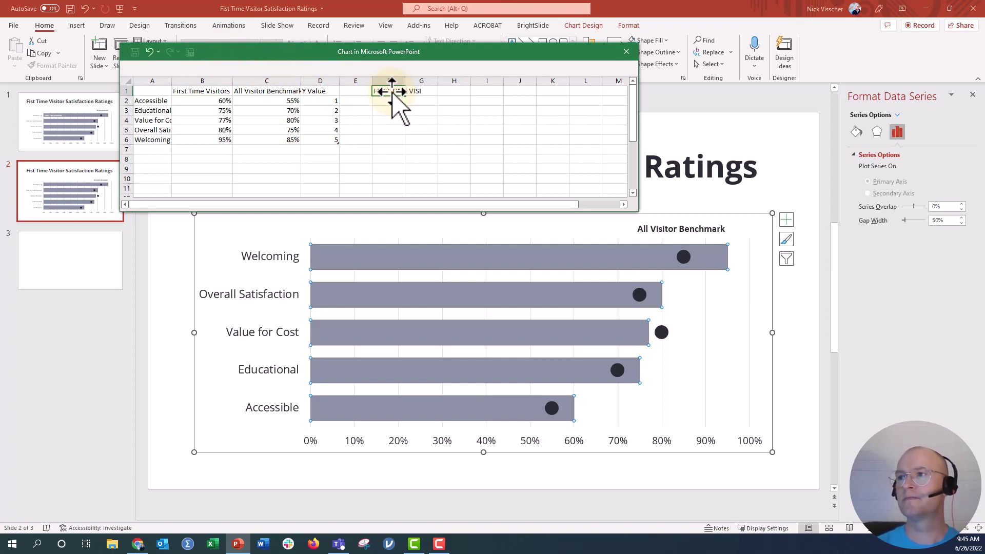
{"action": "key", "text": "Return"}
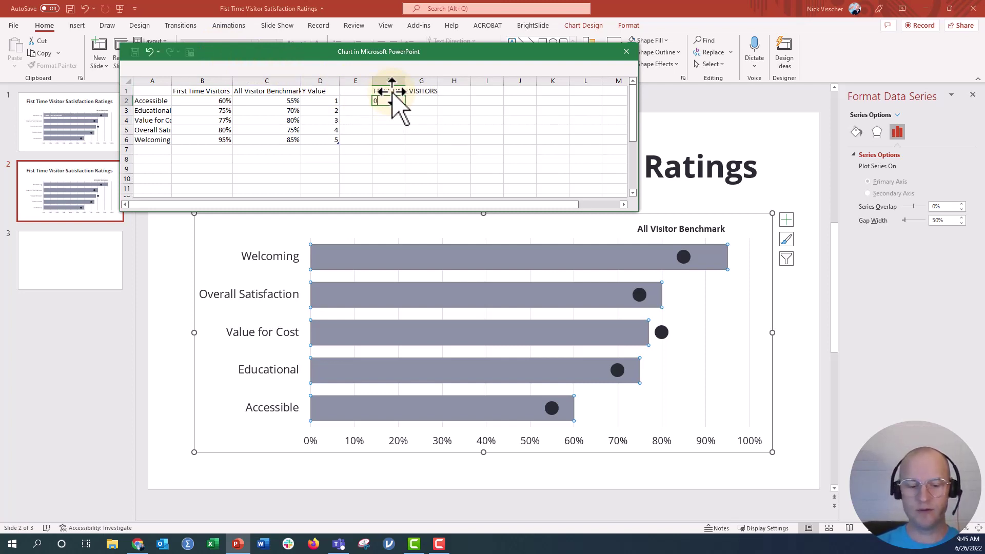
{"action": "key", "text": "Tab"}
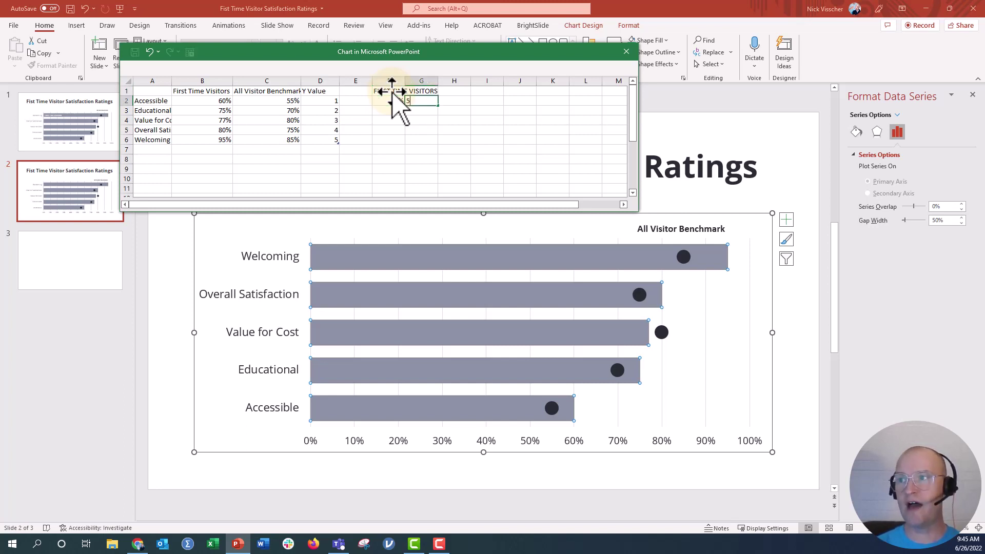
{"action": "type", "text": "5"}
{"action": "key", "text": "ctrl+Return"}
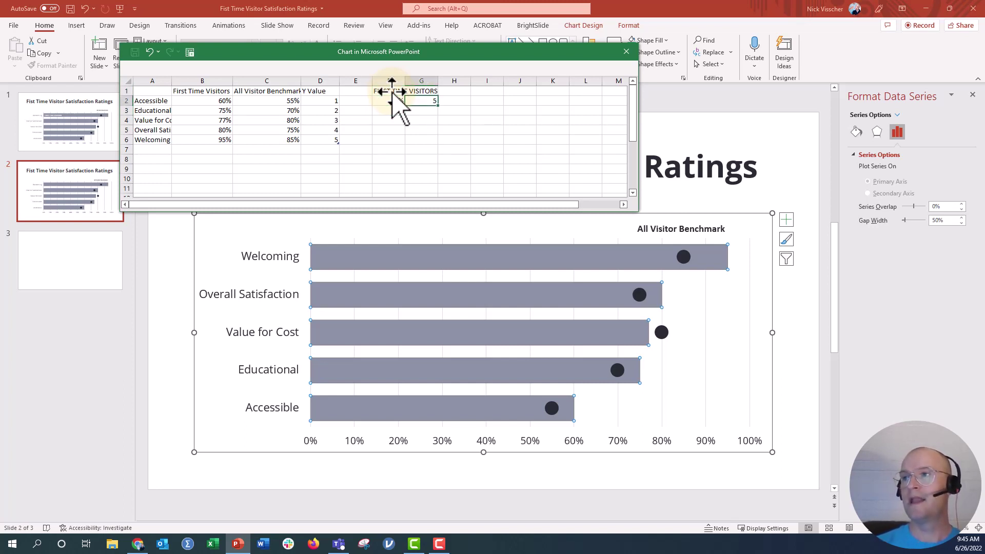
Step: Maximize the chart data sheet and then close it
{"action": "left_click_drag", "start_coordinate": [451, 54], "coordinate": [338, 41]}
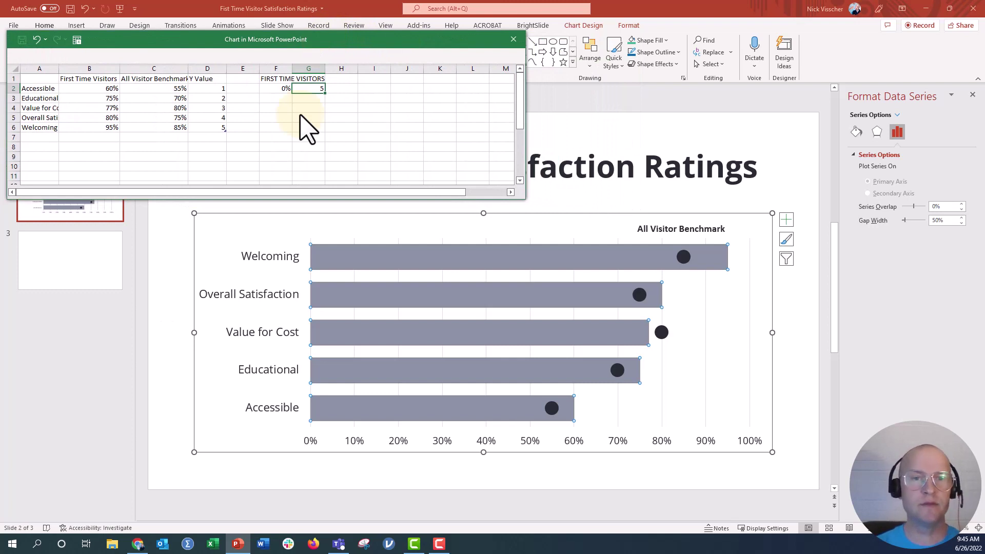
{"action": "left_click", "coordinate": [585, 26]}
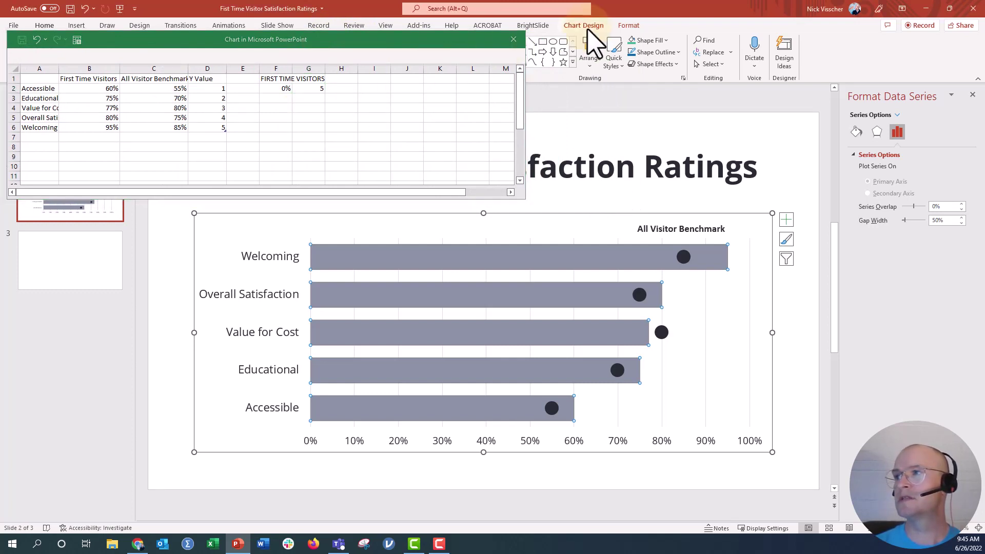
{"action": "double_click", "coordinate": [447, 39]}
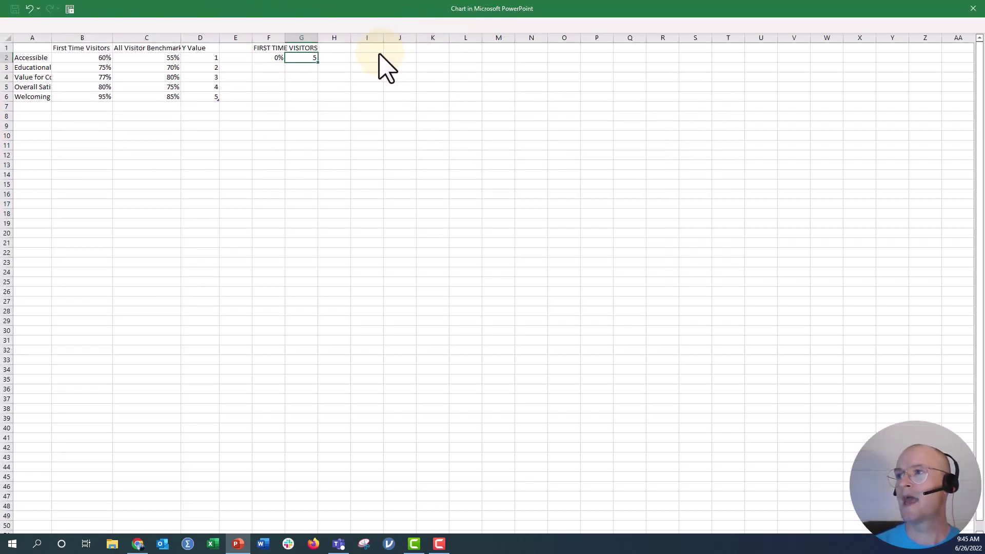
{"action": "left_click", "coordinate": [973, 9]}
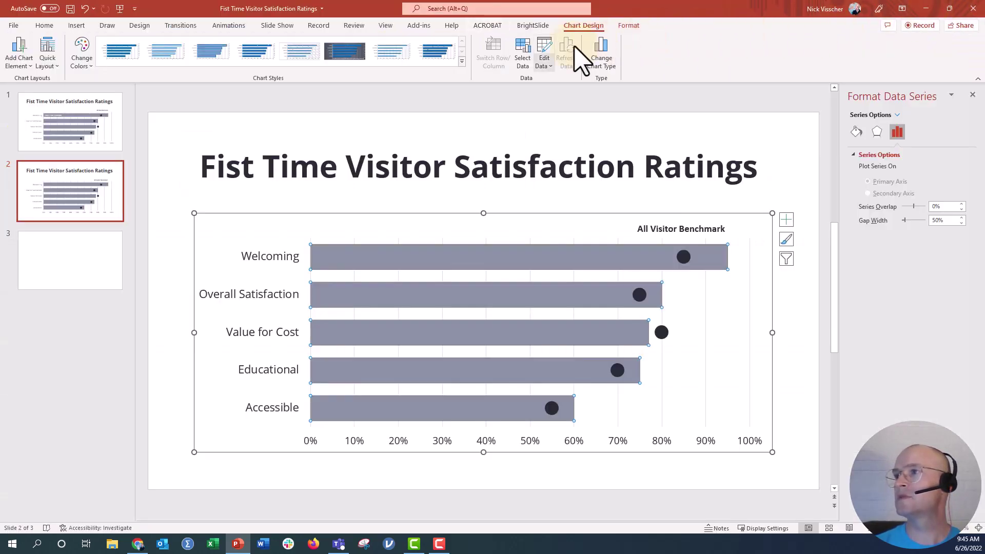
{"action": "left_click", "coordinate": [524, 51]}
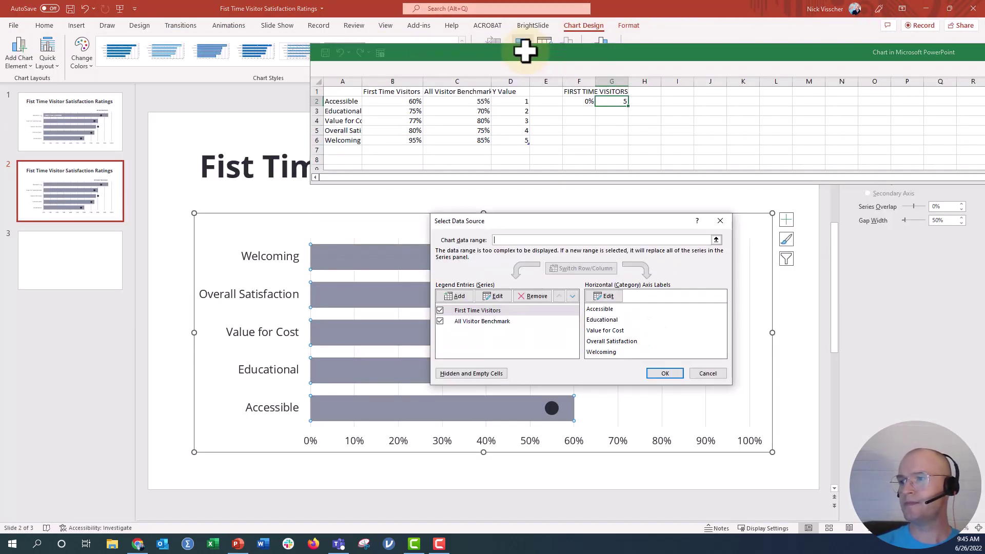
Step: Add a series named from F1 with X value F2 and Y value G2, then close the data
{"action": "left_click", "coordinate": [461, 297]}
{"action": "left_click", "coordinate": [577, 93]}
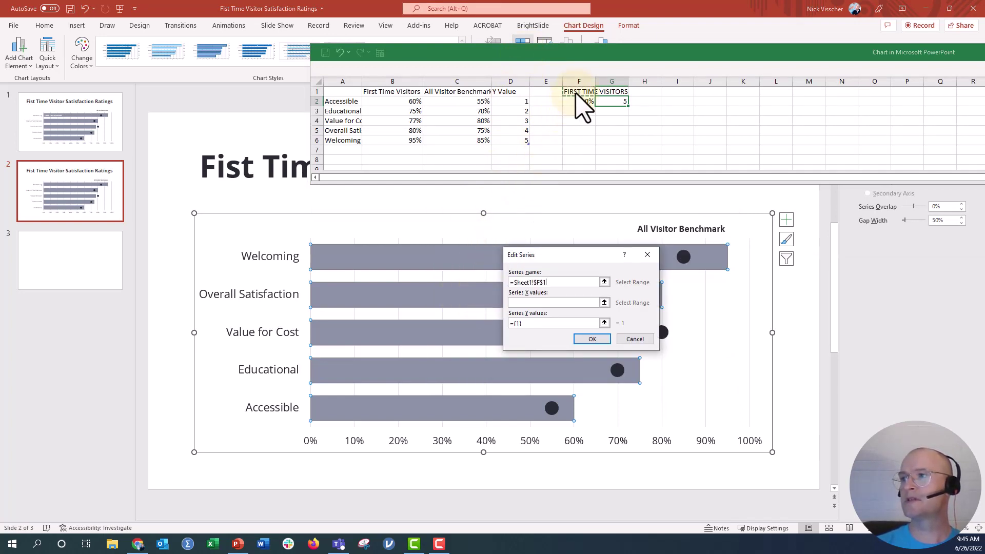
{"action": "left_click", "coordinate": [605, 303]}
{"action": "left_click", "coordinate": [582, 102]}
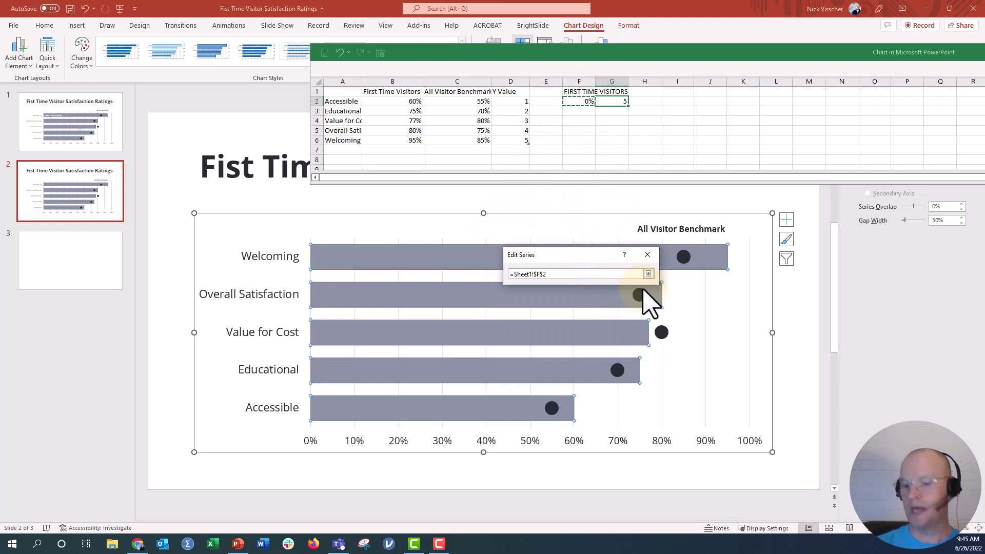
{"action": "key", "text": "Return"}
{"action": "left_click", "coordinate": [604, 323]}
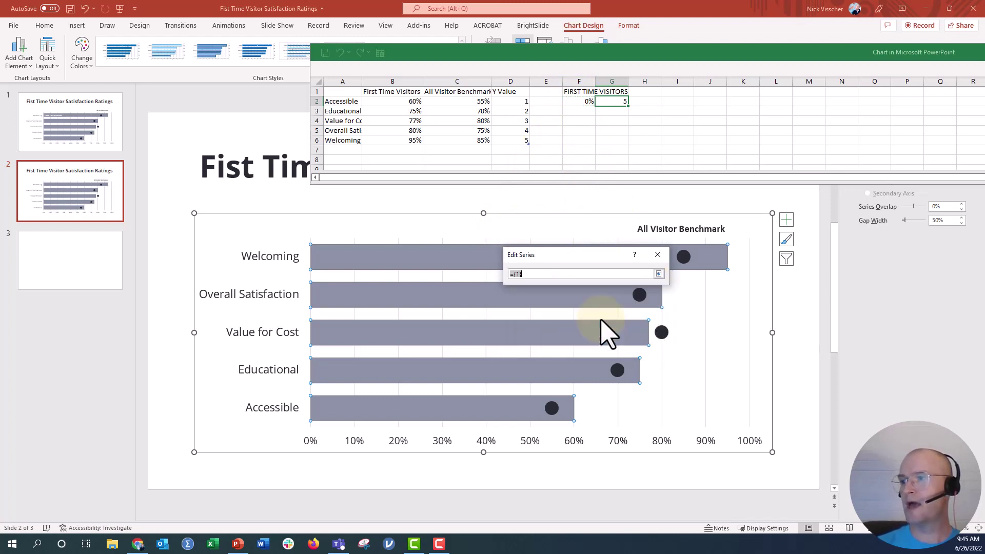
{"action": "left_click", "coordinate": [611, 102]}
{"action": "key", "text": "Return"}
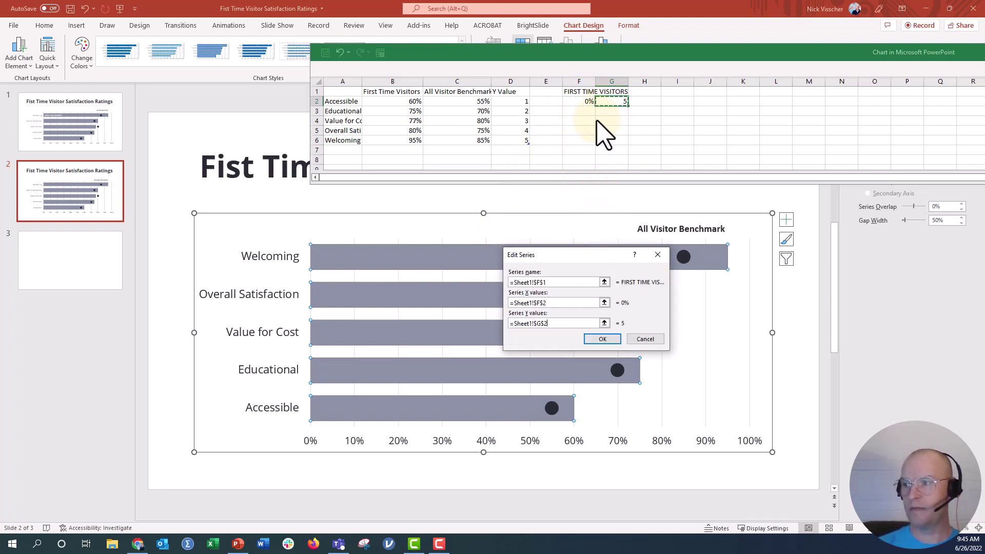
{"action": "left_click", "coordinate": [610, 338]}
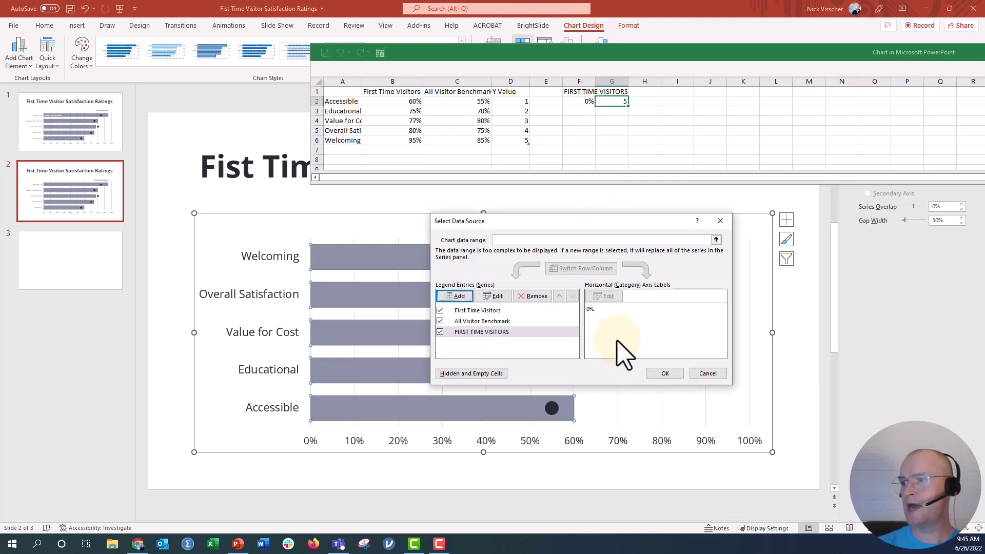
{"action": "left_click", "coordinate": [657, 377]}
{"action": "left_click", "coordinate": [816, 52]}
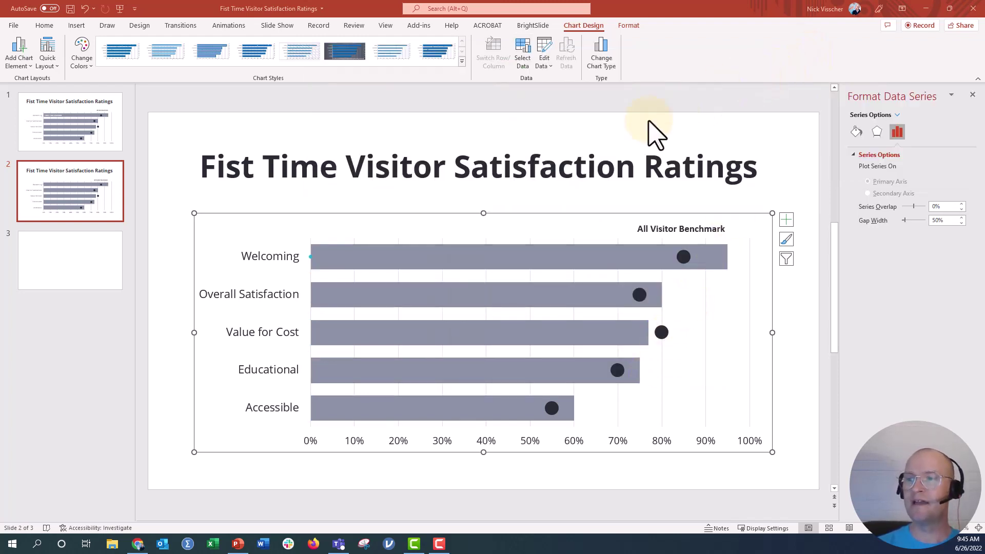
Step: Change the 0% point's data label to show the series name instead of the Y value
{"action": "left_click", "coordinate": [310, 257]}
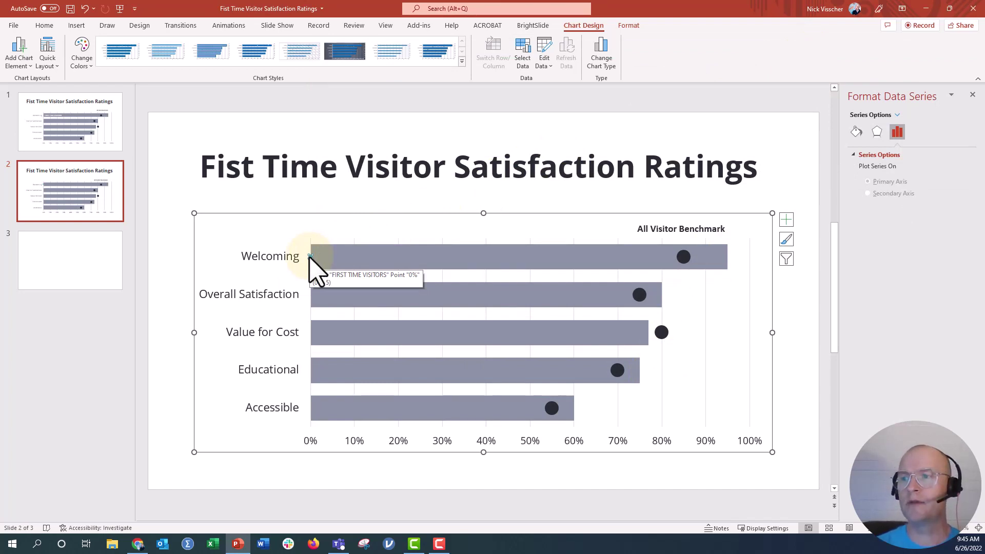
{"action": "right_click", "coordinate": [311, 258]}
{"action": "key", "text": "Escape"}
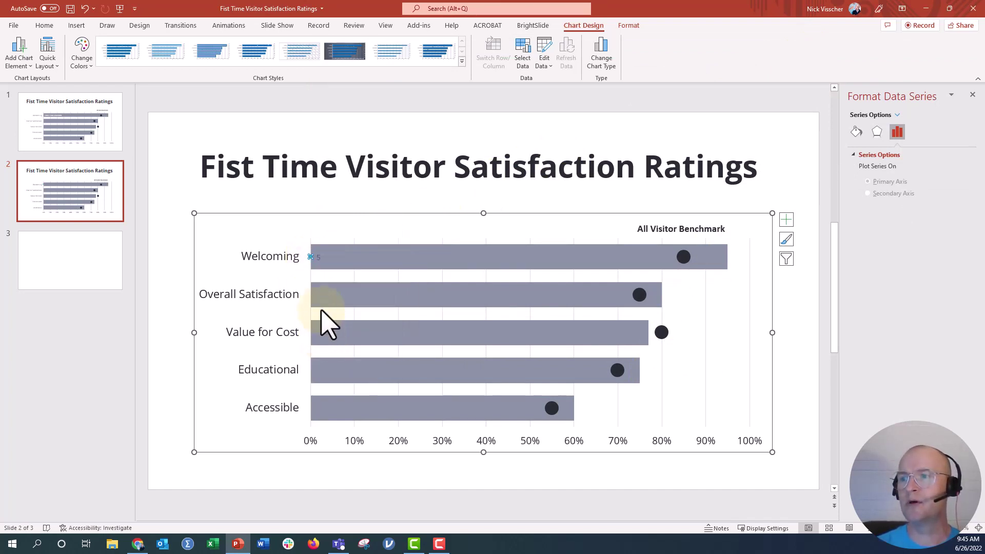
{"action": "left_click", "coordinate": [318, 258]}
{"action": "left_click", "coordinate": [316, 259]}
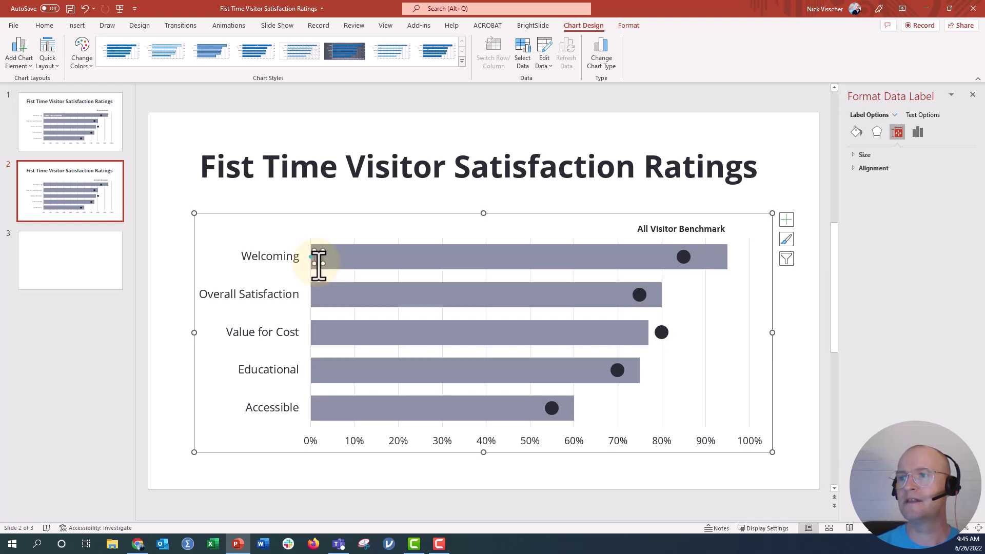
{"action": "left_click", "coordinate": [918, 133]}
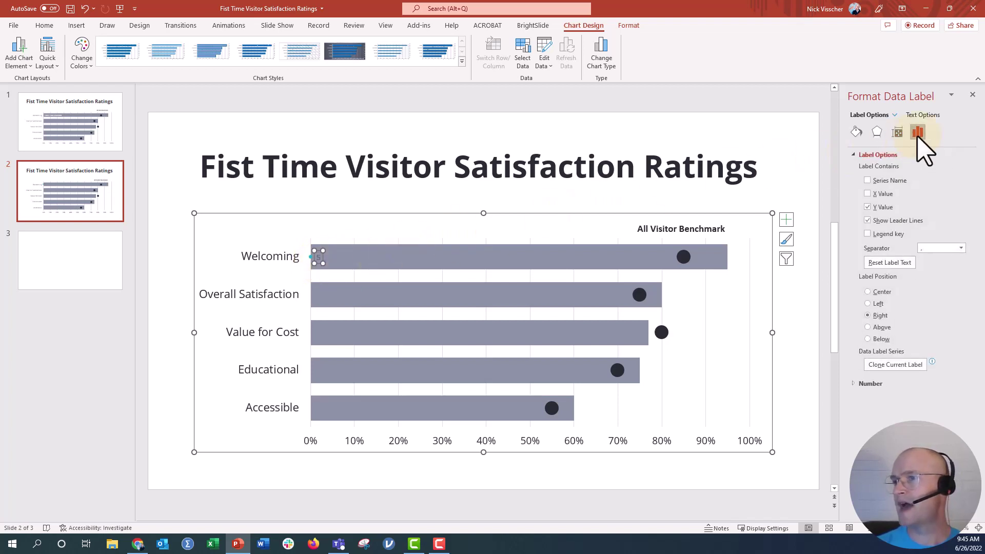
{"action": "left_click", "coordinate": [878, 206]}
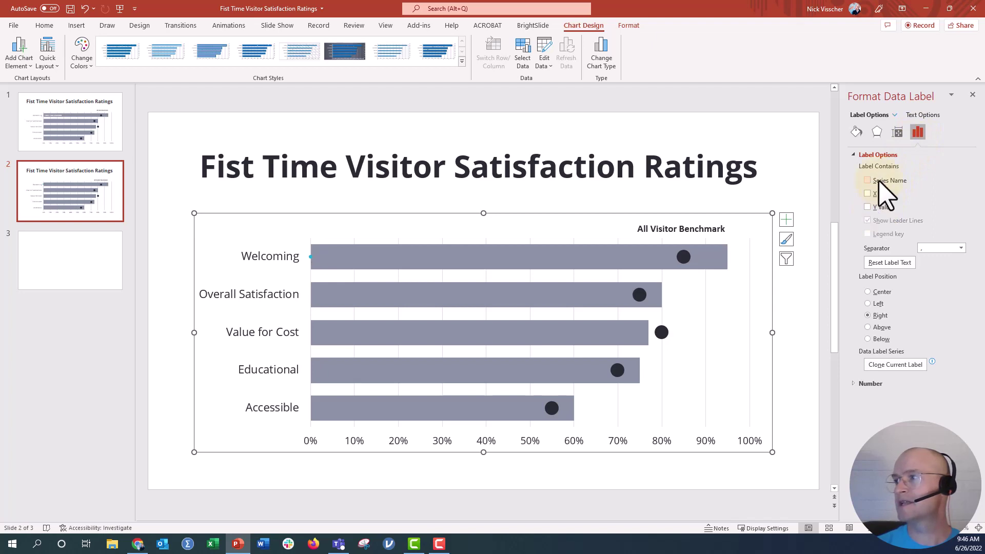
{"action": "left_click", "coordinate": [878, 181]}
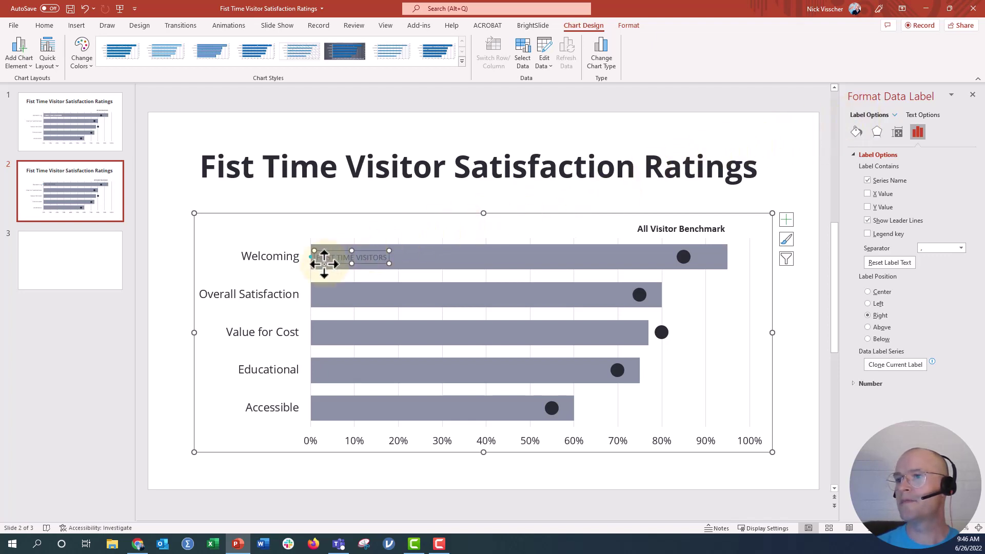
{"action": "left_click", "coordinate": [44, 26]}
Step: Make the FIRST TIME VISITORS label bold and white, and enlarge it to 18 pt
{"action": "left_click", "coordinate": [187, 61]}
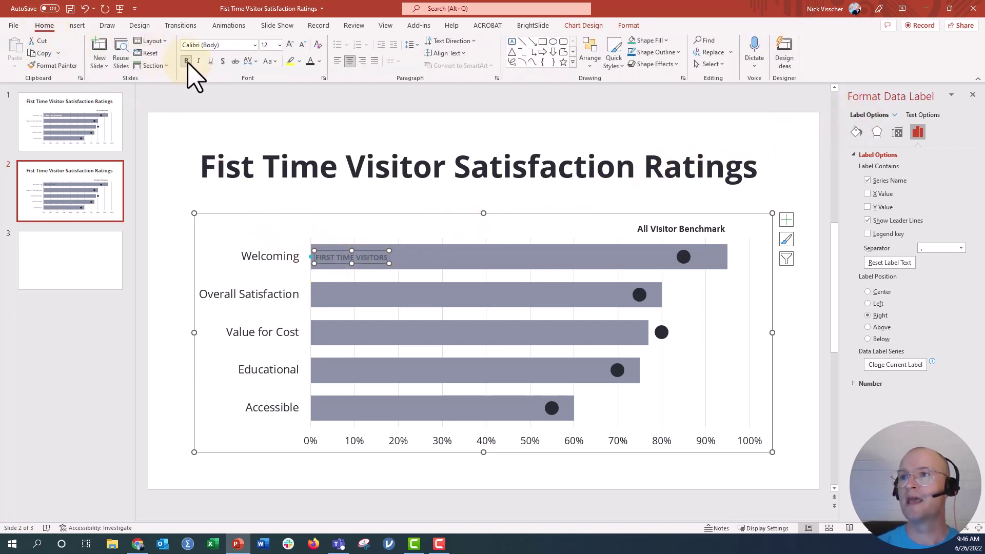
{"action": "left_click", "coordinate": [319, 61]}
{"action": "left_click", "coordinate": [309, 88]}
{"action": "left_click", "coordinate": [289, 45]}
{"action": "left_click", "coordinate": [288, 45]}
{"action": "left_click", "coordinate": [289, 45]}
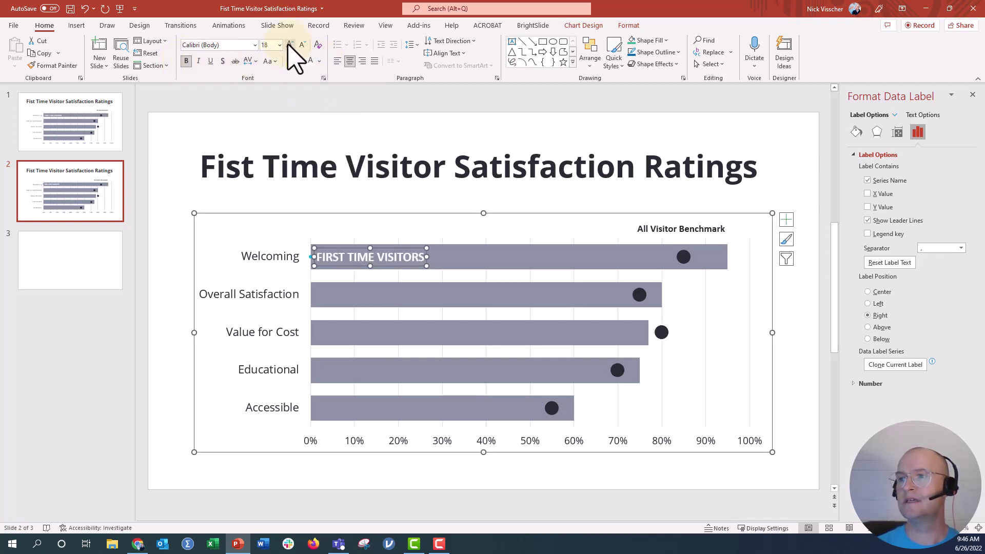
Step: Check the label's size and alignment settings and select the FIRST TIME VISITORS data point
{"action": "left_click", "coordinate": [897, 133]}
{"action": "left_click", "coordinate": [864, 156]}
{"action": "left_click", "coordinate": [884, 295]}
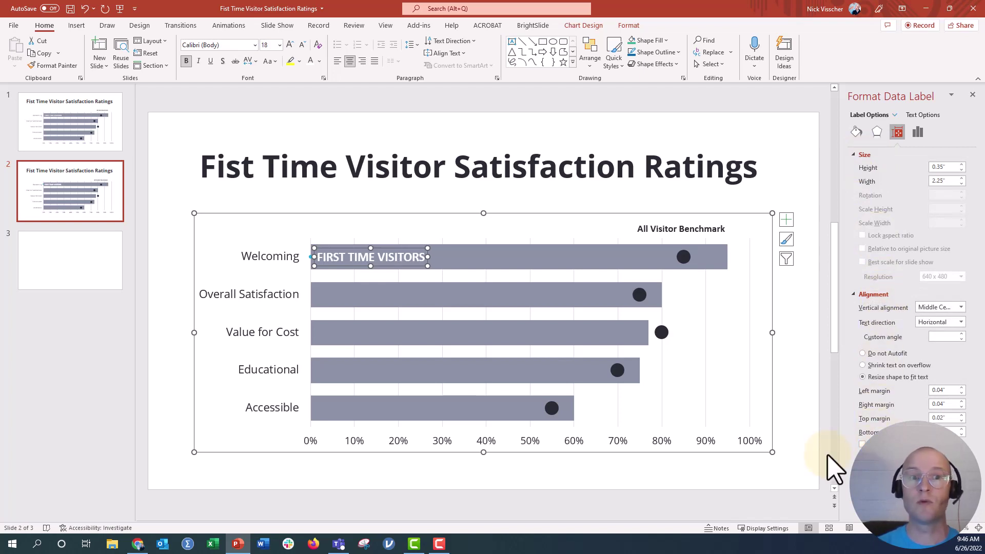
{"action": "left_click", "coordinate": [312, 258]}
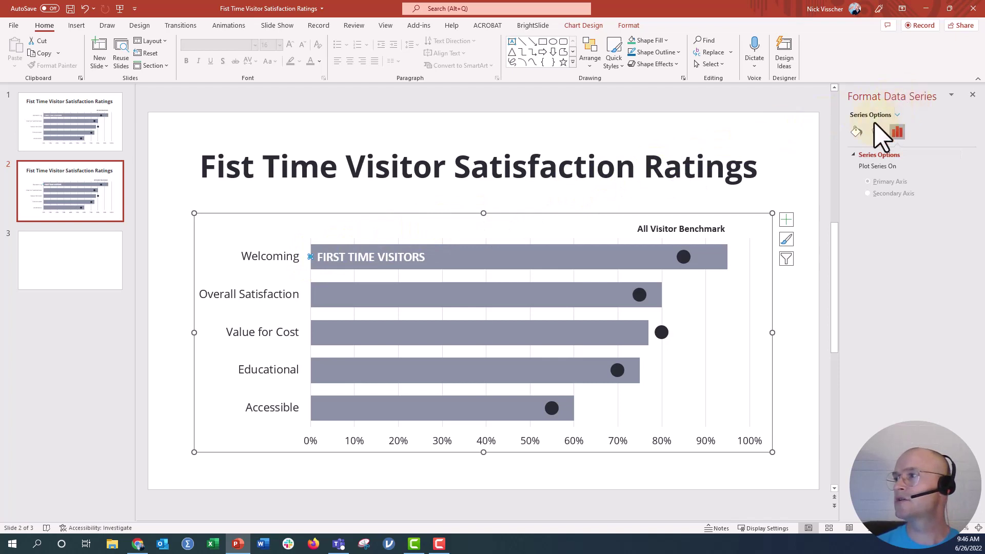
Step: Set the FIRST TIME VISITORS point's marker option to None, then deselect the chart
{"action": "left_click", "coordinate": [855, 132]}
{"action": "left_click", "coordinate": [903, 156]}
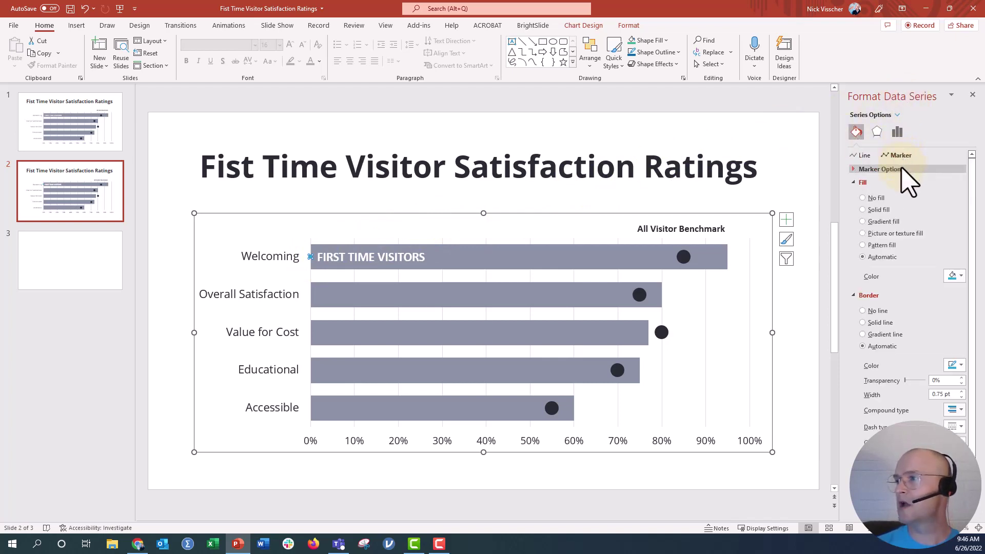
{"action": "left_click", "coordinate": [900, 169]}
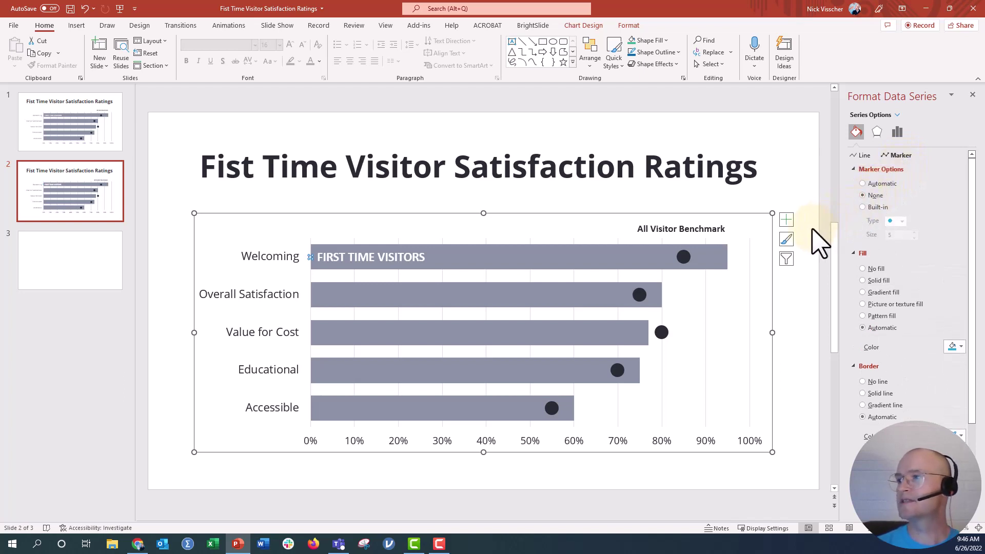
{"action": "left_click", "coordinate": [818, 241]}
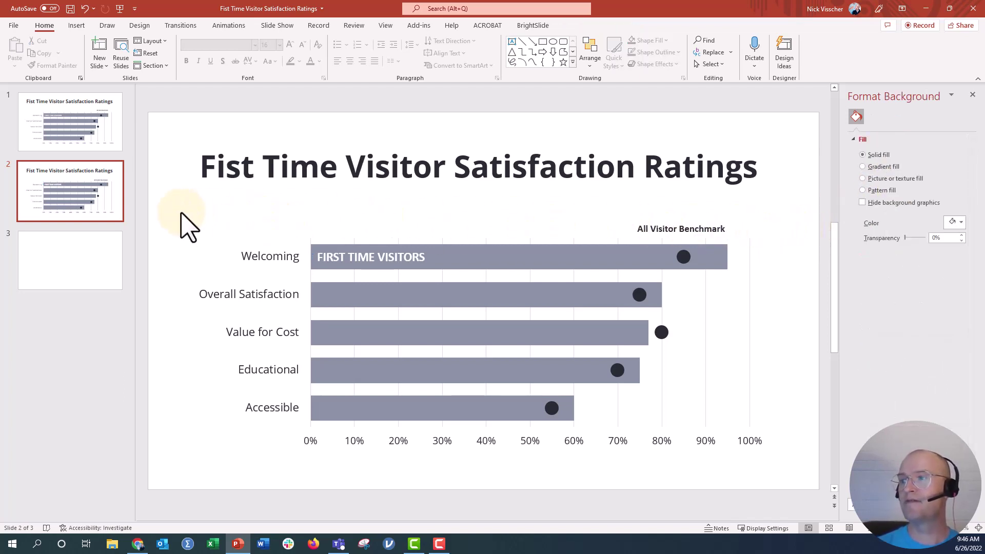